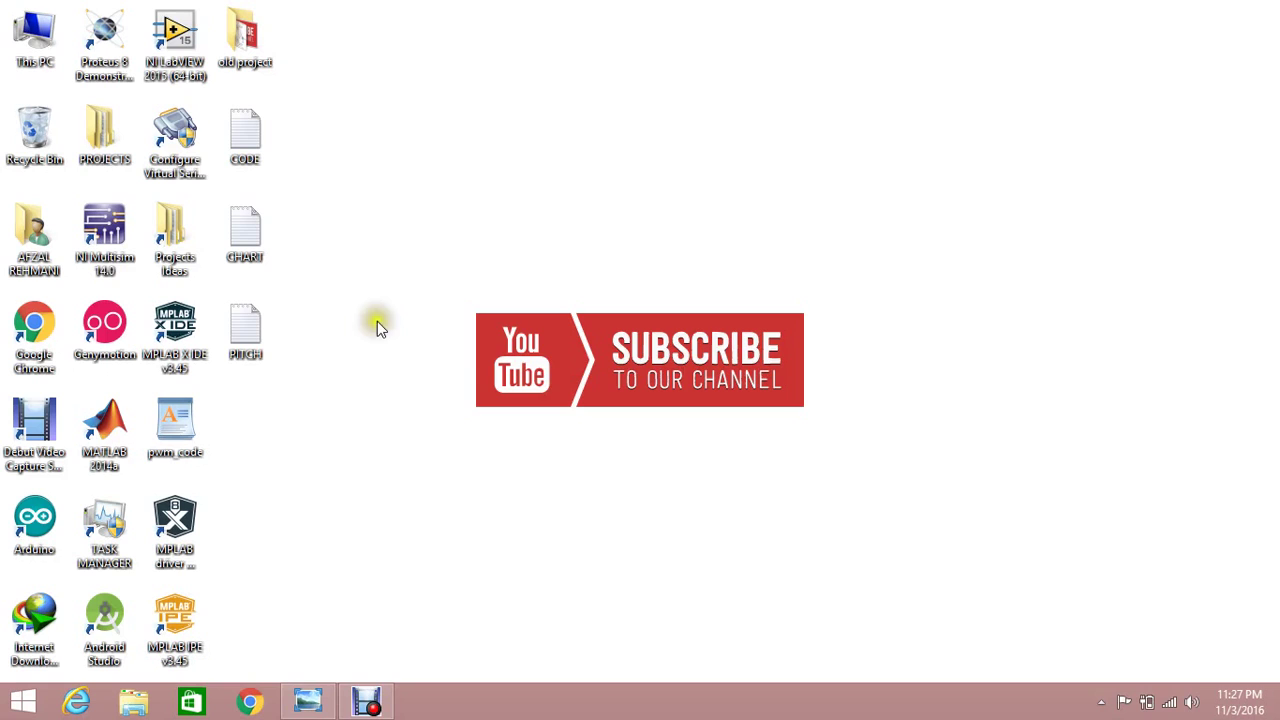
- Bring back the IRF540 pinout image in Photo Viewer to review its gate, drain and source pins
click(300, 708)
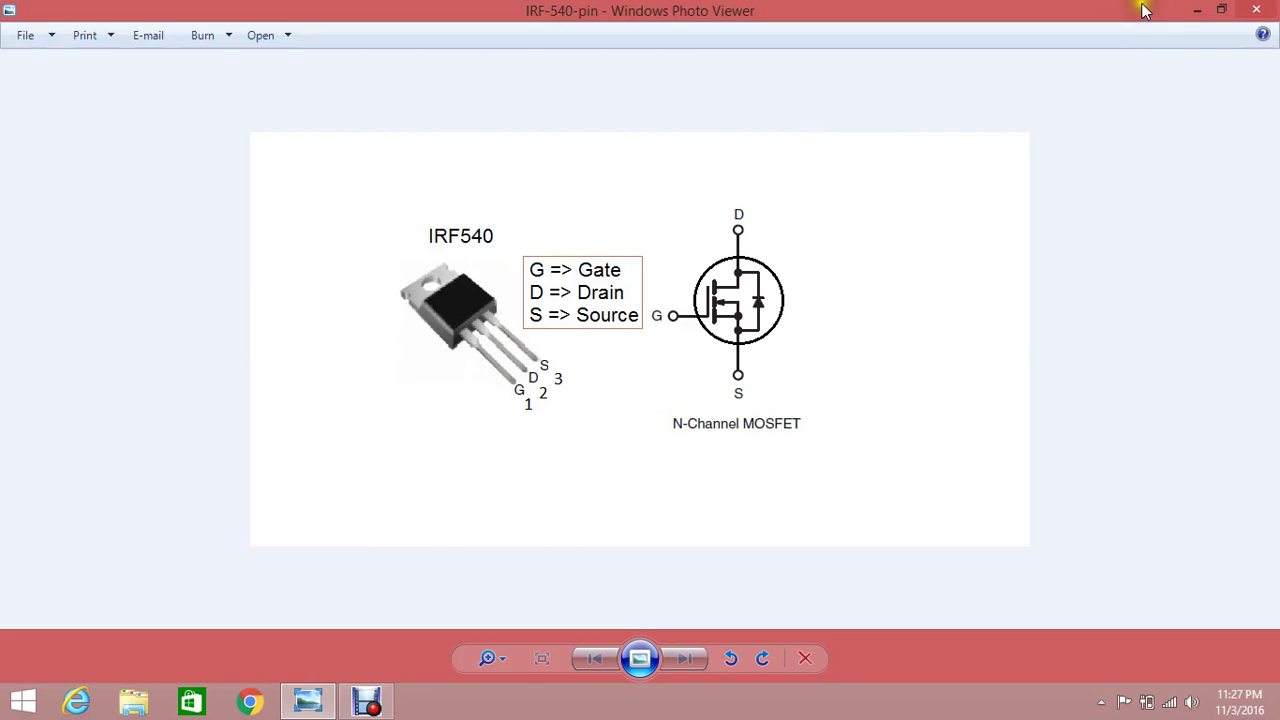
- Launch Proteus 8, open a blank schematic and find the IRPOWER IRF540 in the parts picker
click(1197, 10)
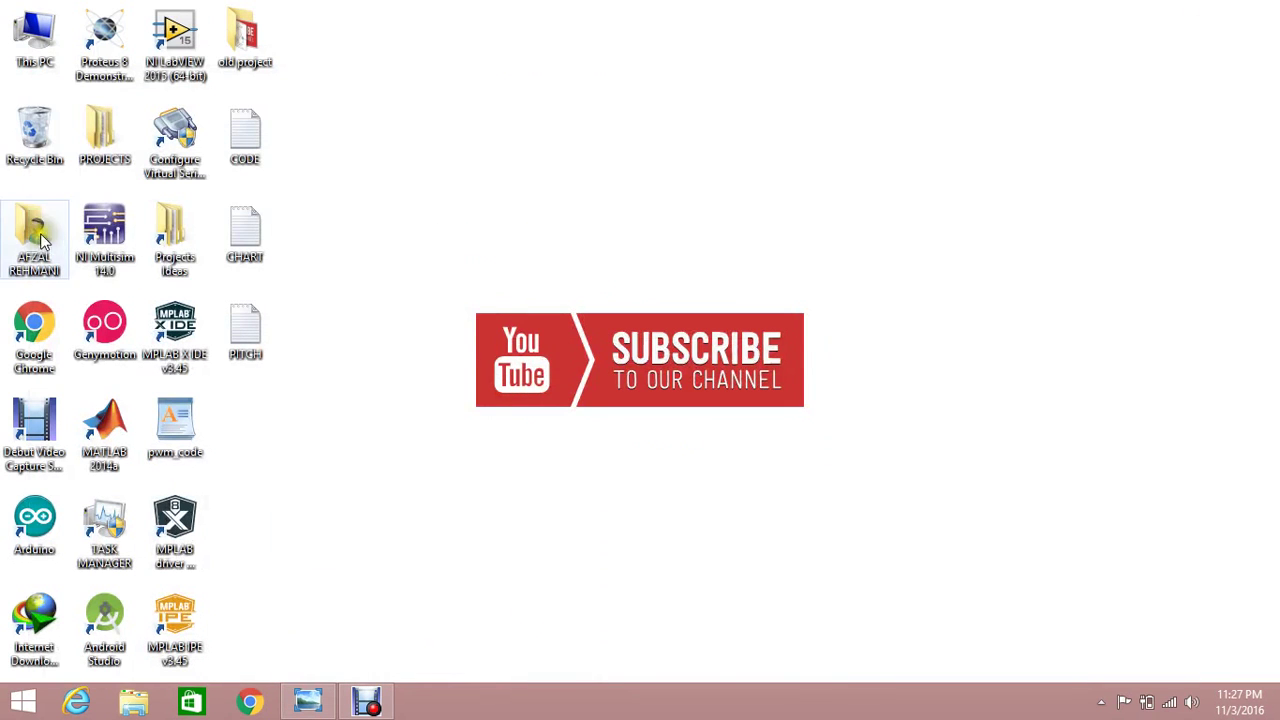
double_click(117, 30)
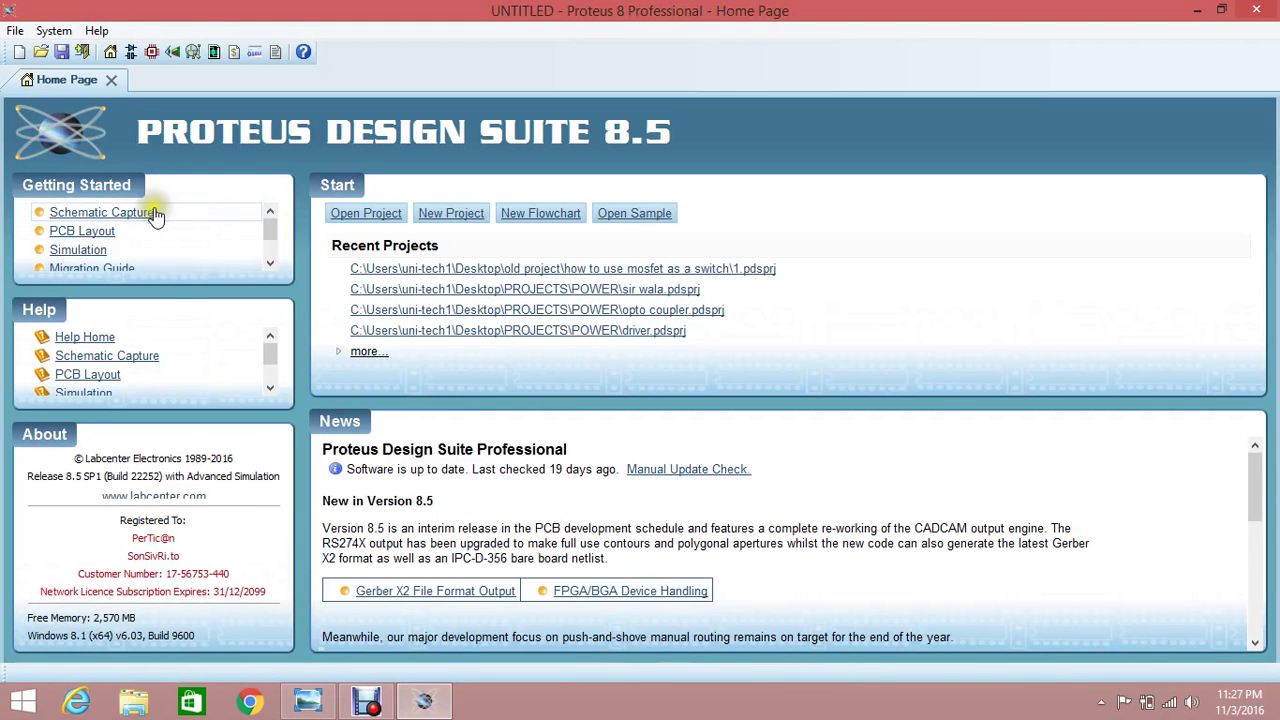
click(146, 53)
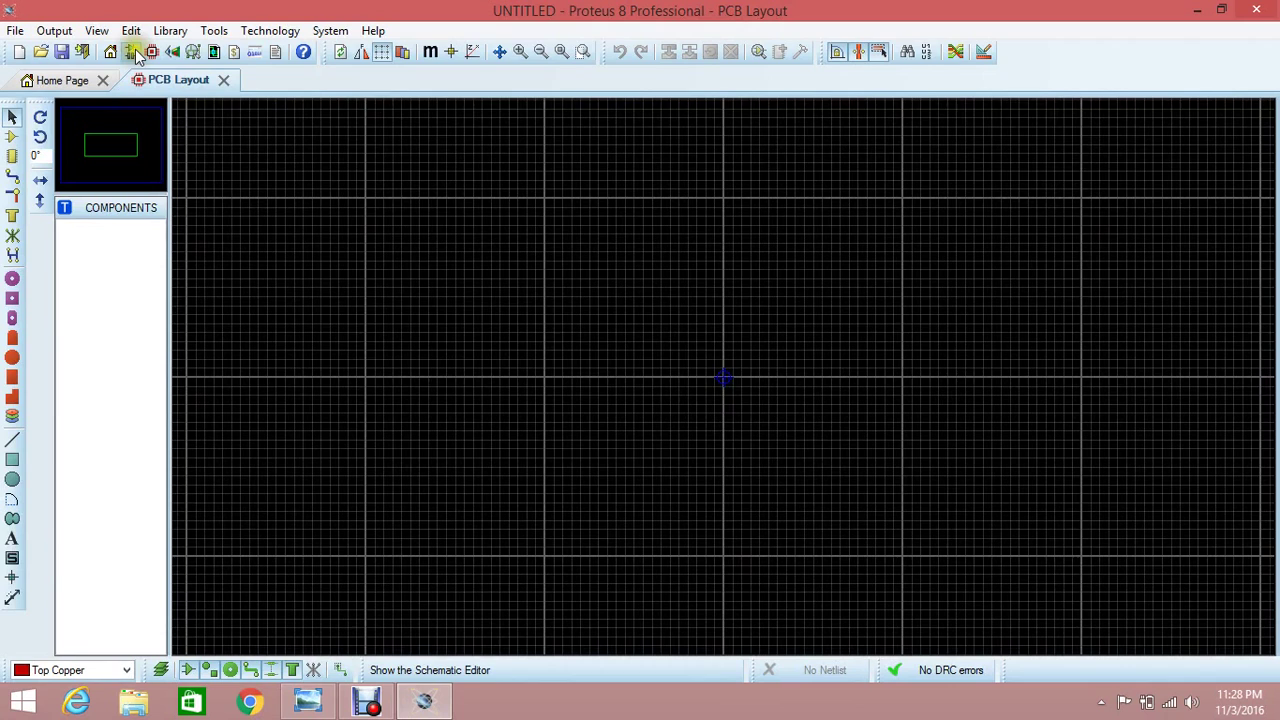
click(132, 52)
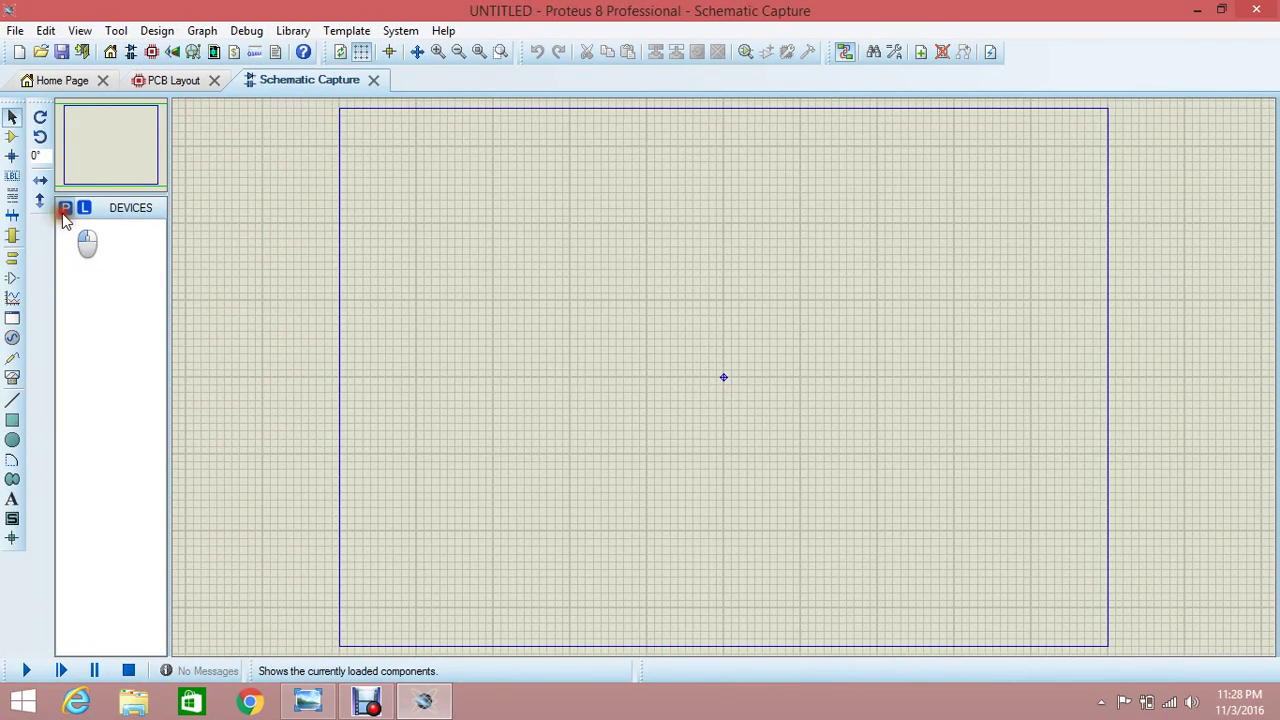
click(63, 208)
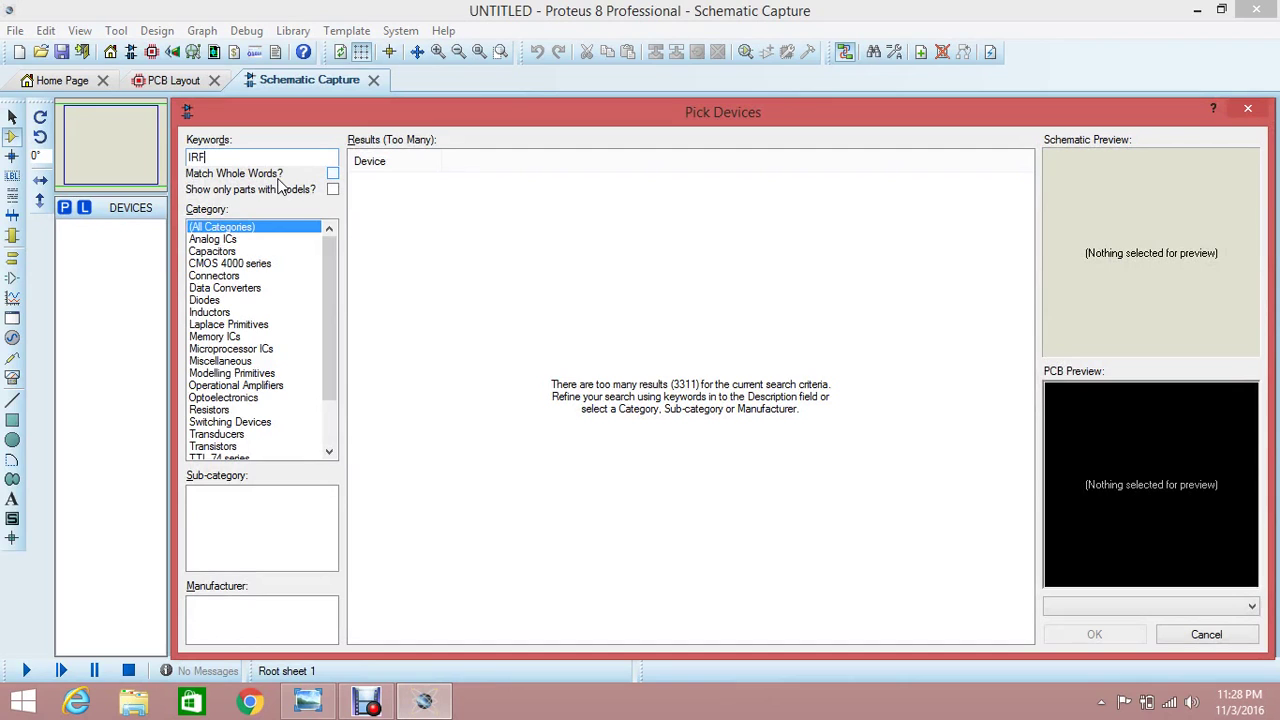
click(440, 180)
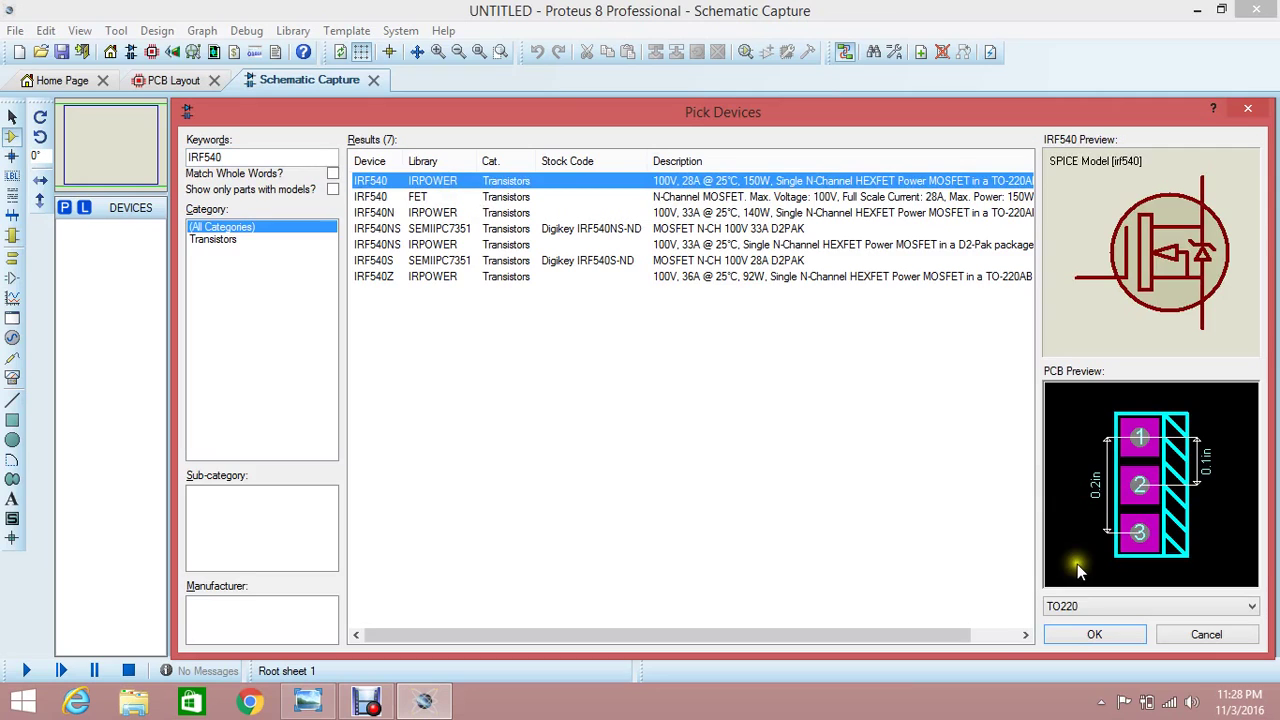
- Add the IRF540 and a generic RESISTOR to the parts list
click(1068, 632)
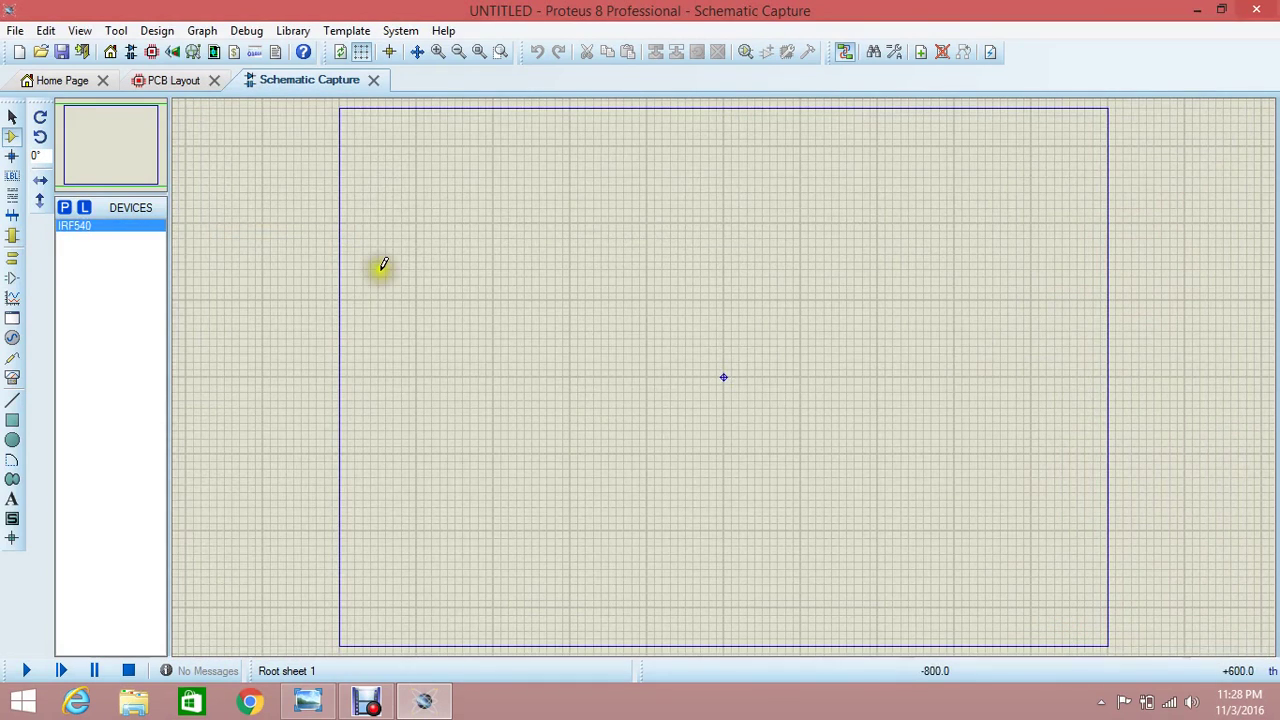
click(70, 208)
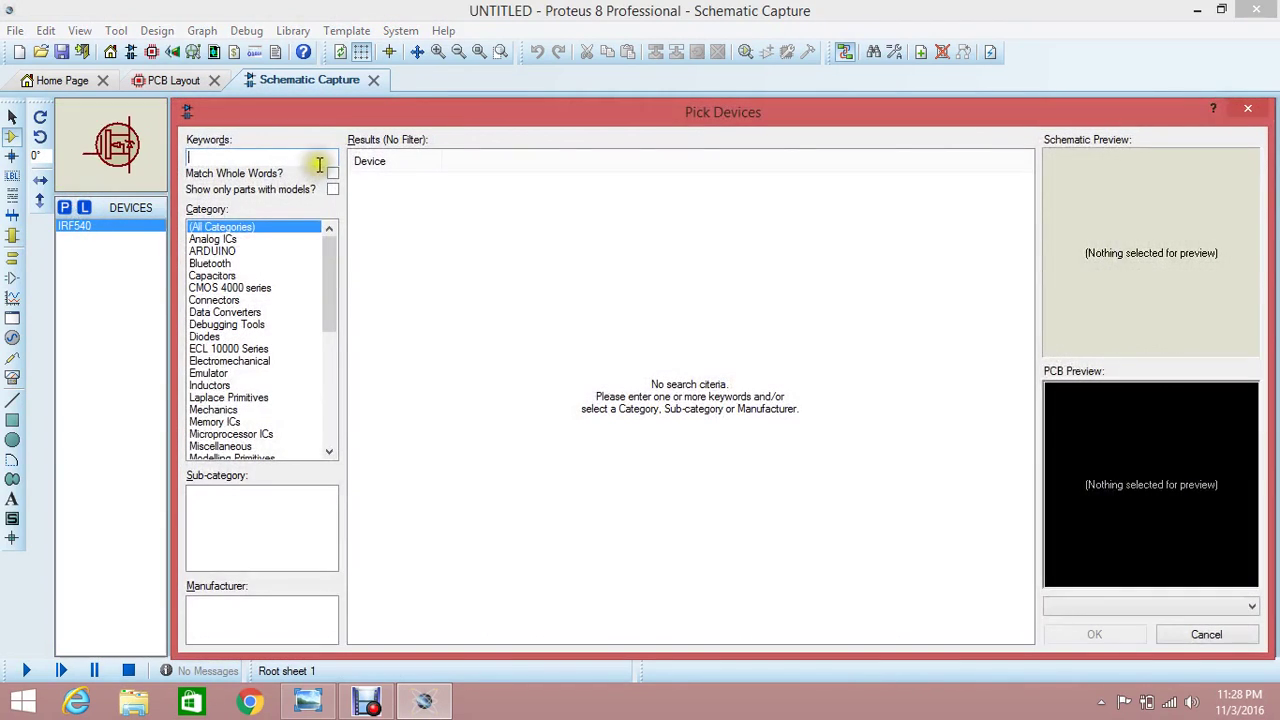
text(RES)
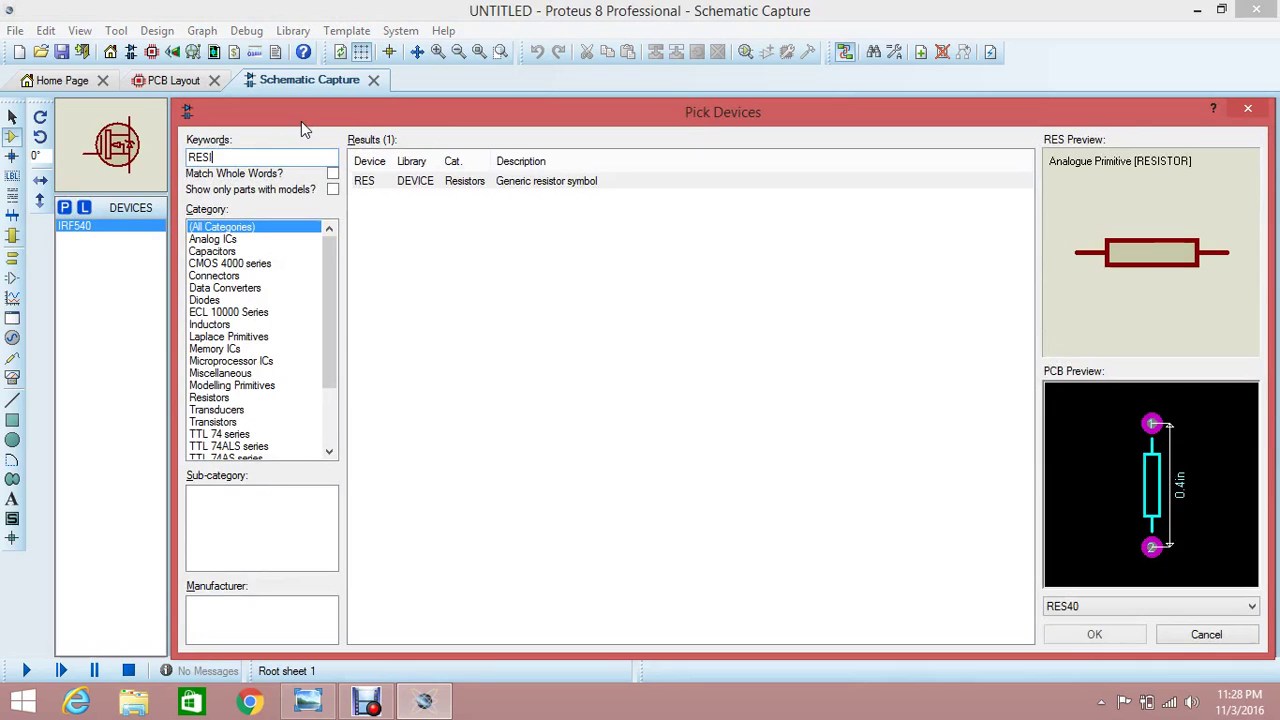
text(ISTOR)
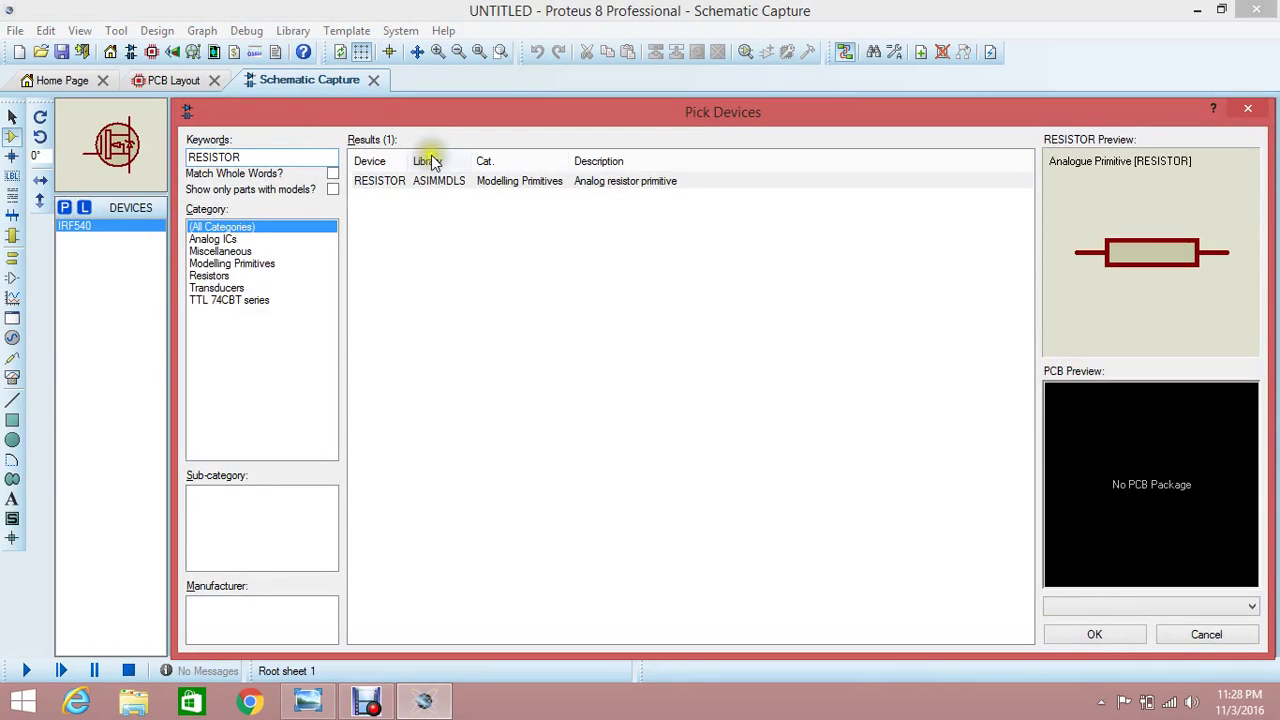
double_click(432, 183)
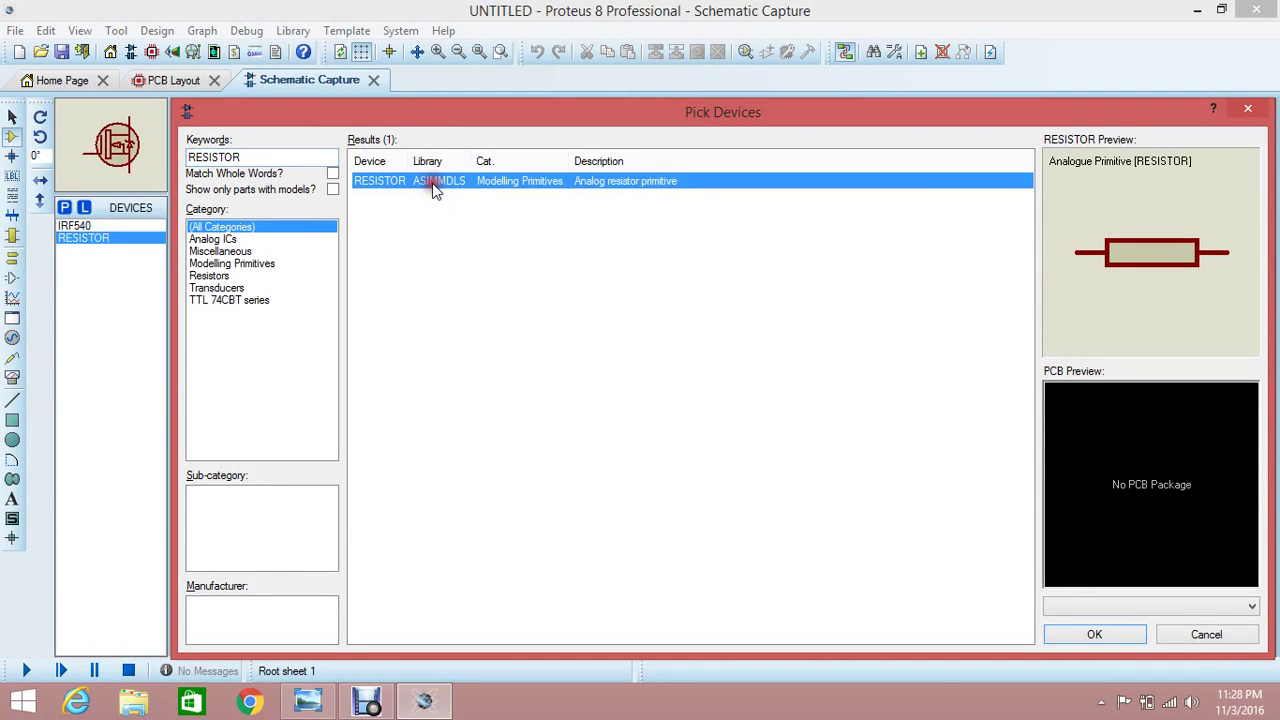
- Add the multi-cell BATTERY and the LED-YELLOW to the parts list
double_click(258, 150)
text(BATTERY)
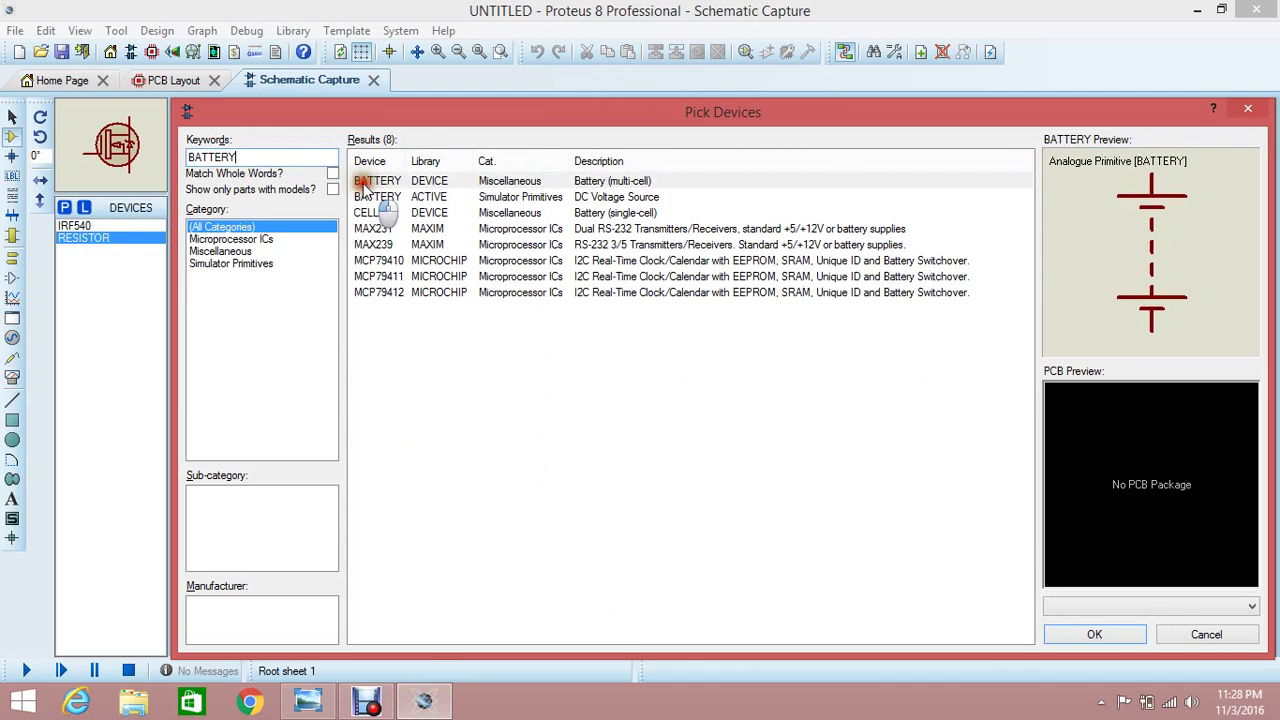
double_click(366, 182)
click(251, 162)
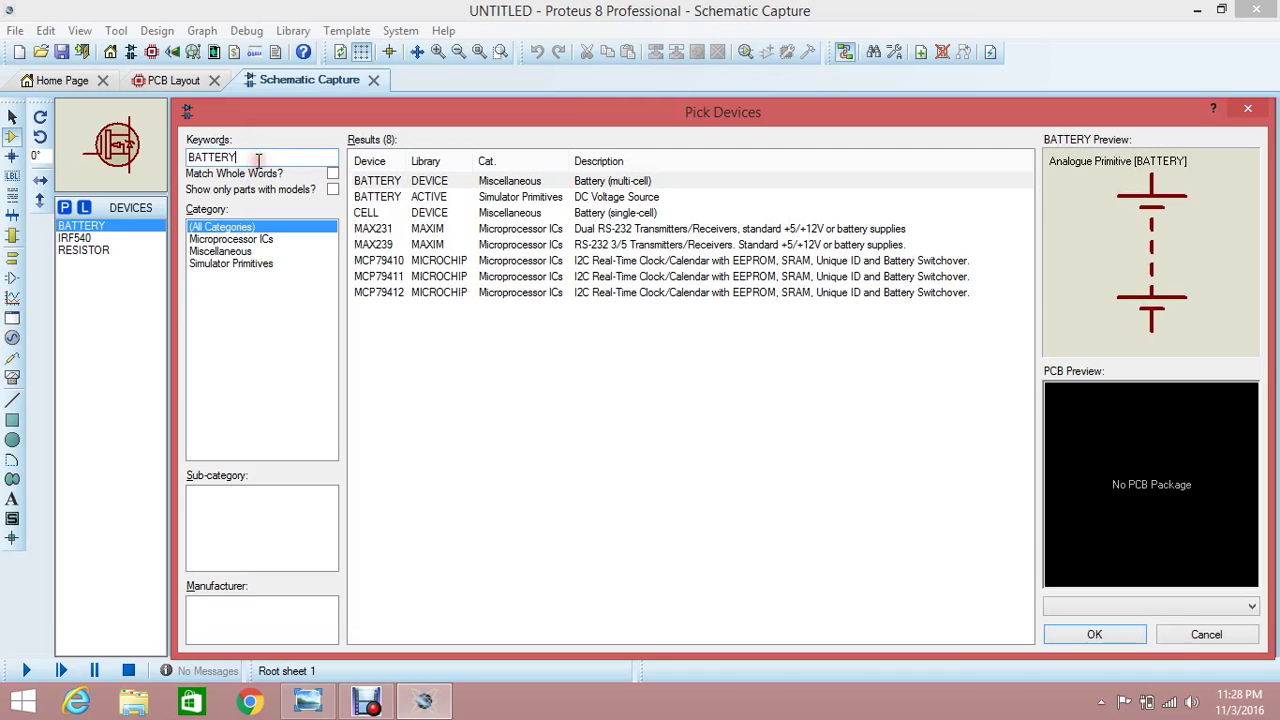
double_click(257, 160)
text(LED)
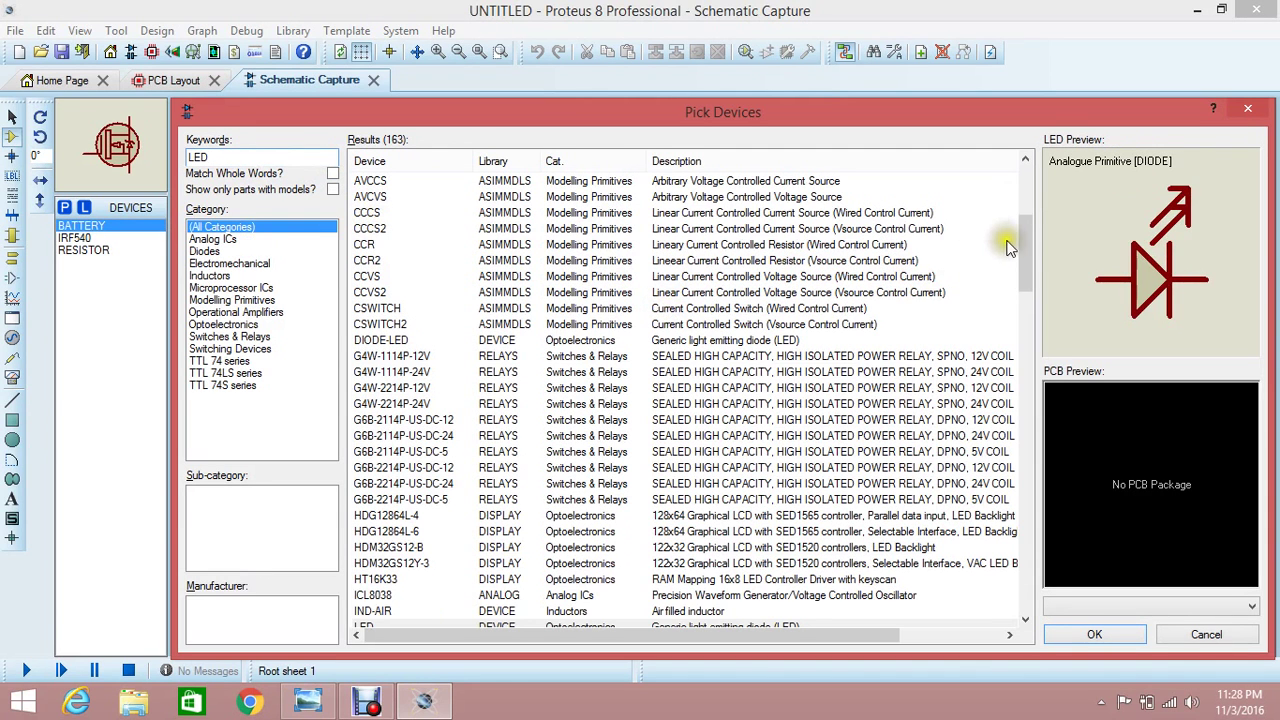
drag(1023, 250, 1019, 343)
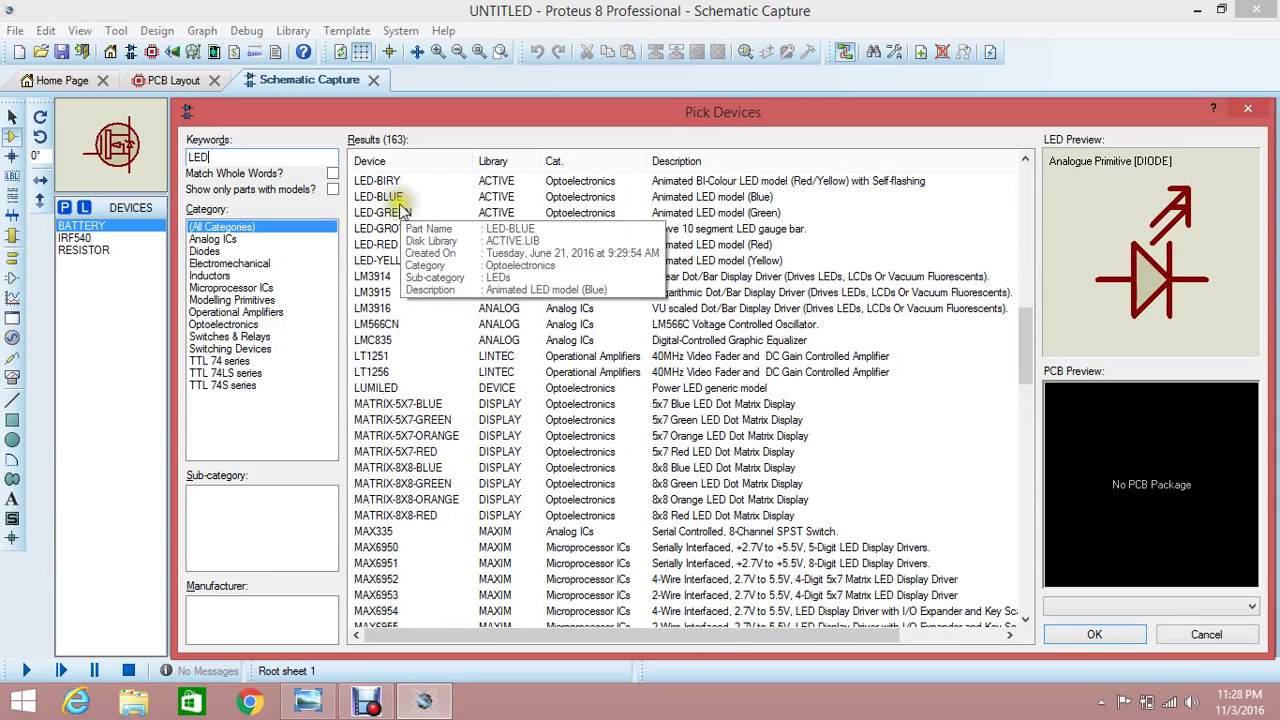
double_click(397, 260)
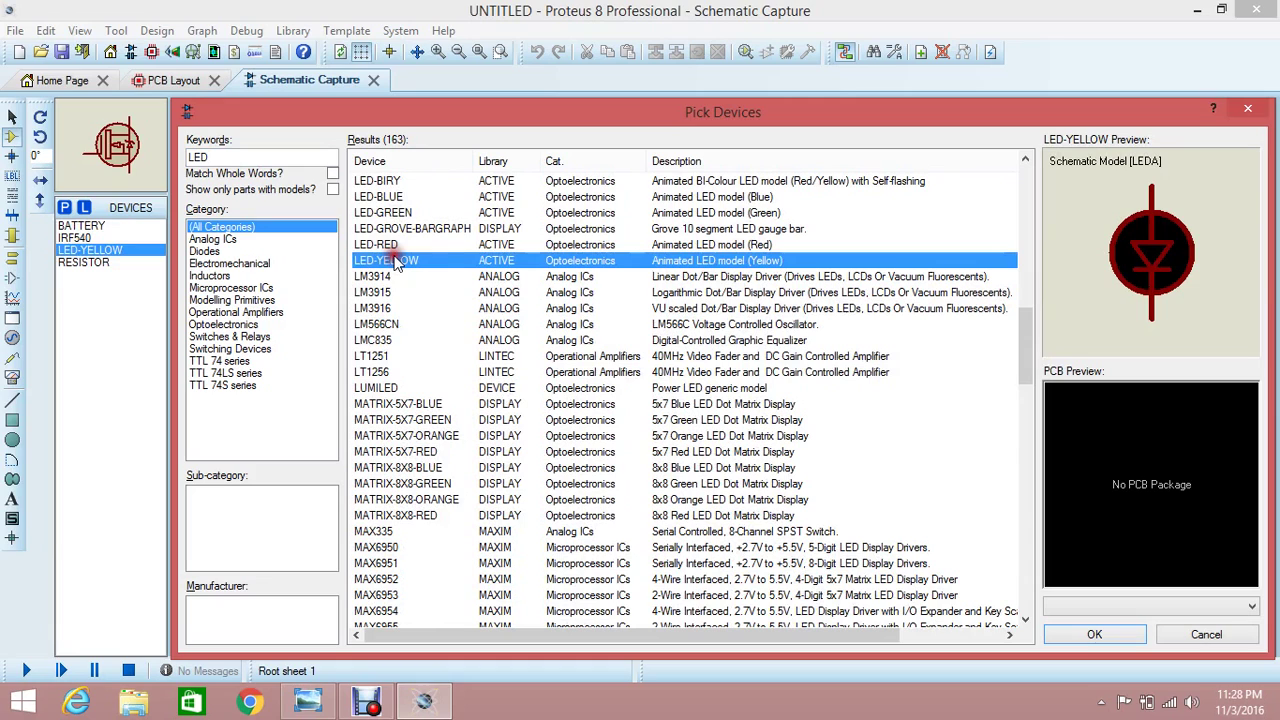
- Add the LOGICSTATE source to the parts list and close the picker
click(322, 157)
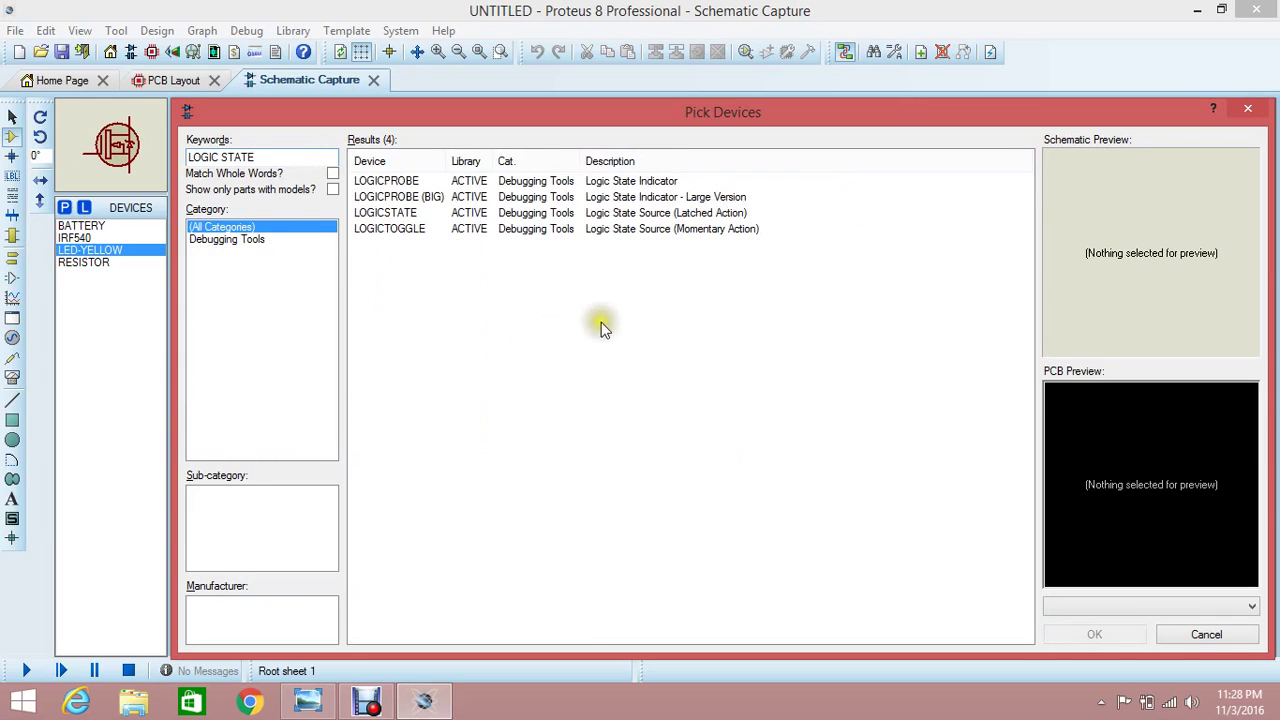
click(475, 213)
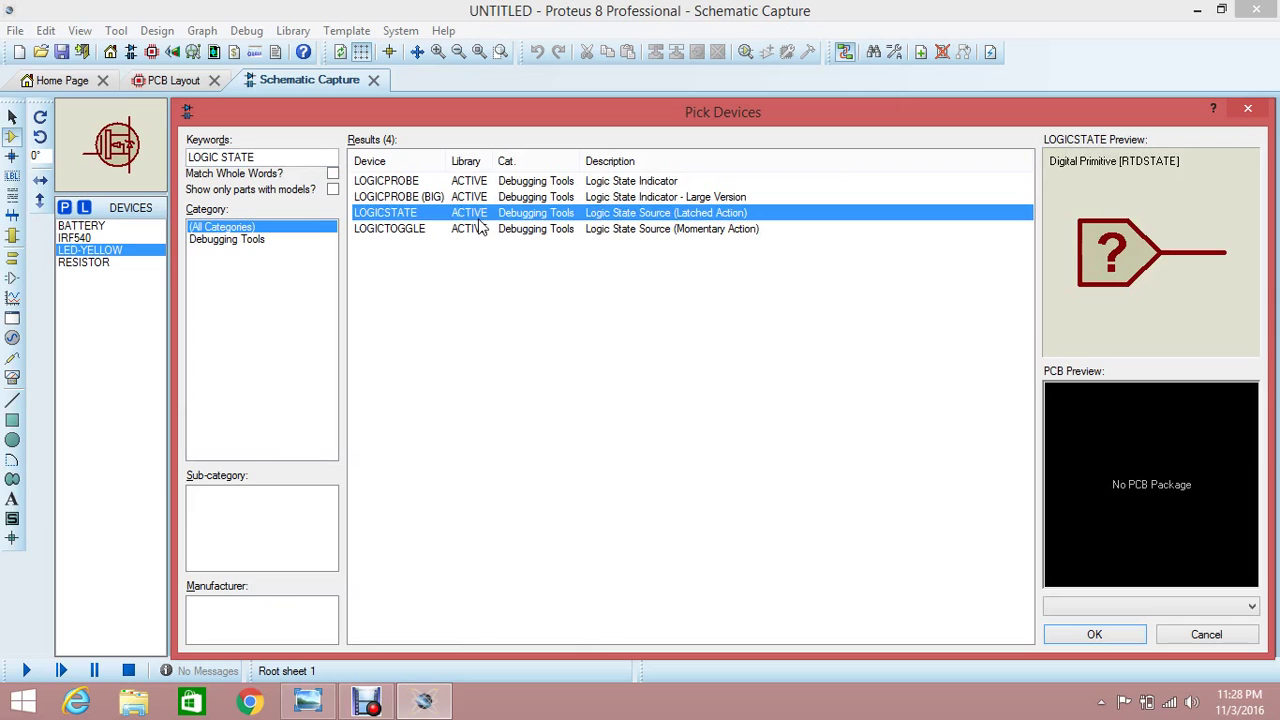
double_click(477, 216)
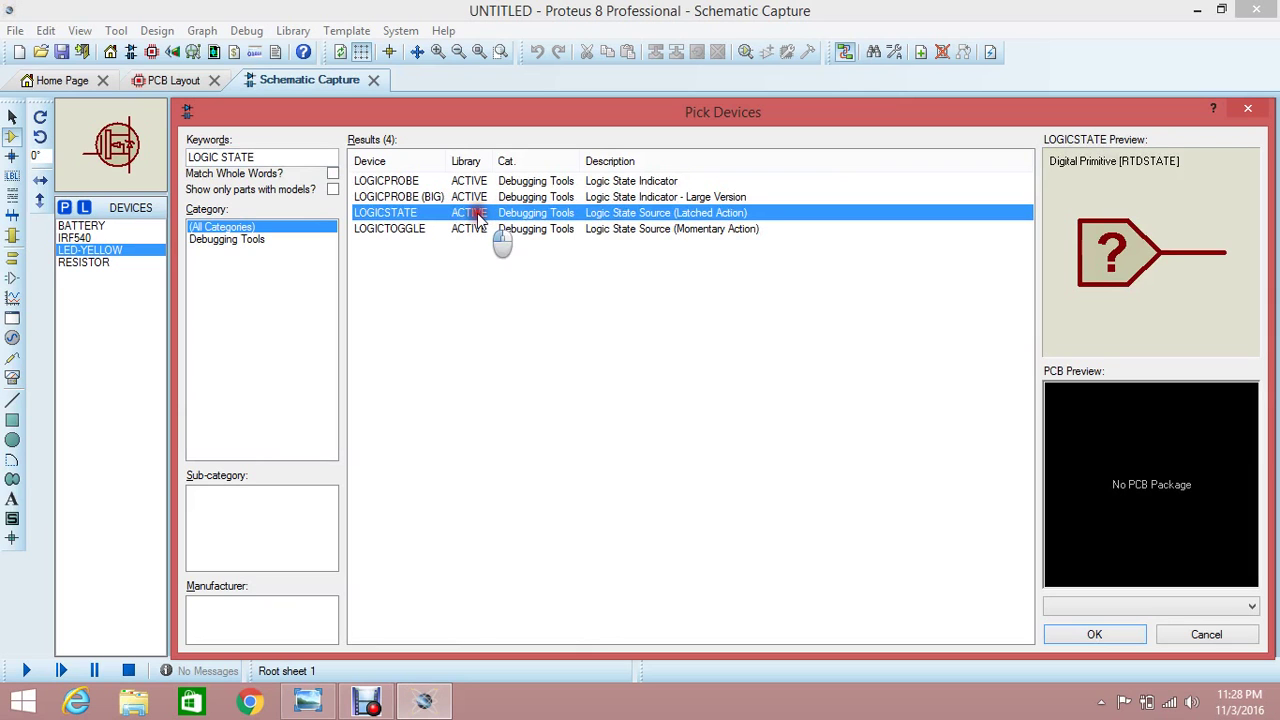
click(1063, 631)
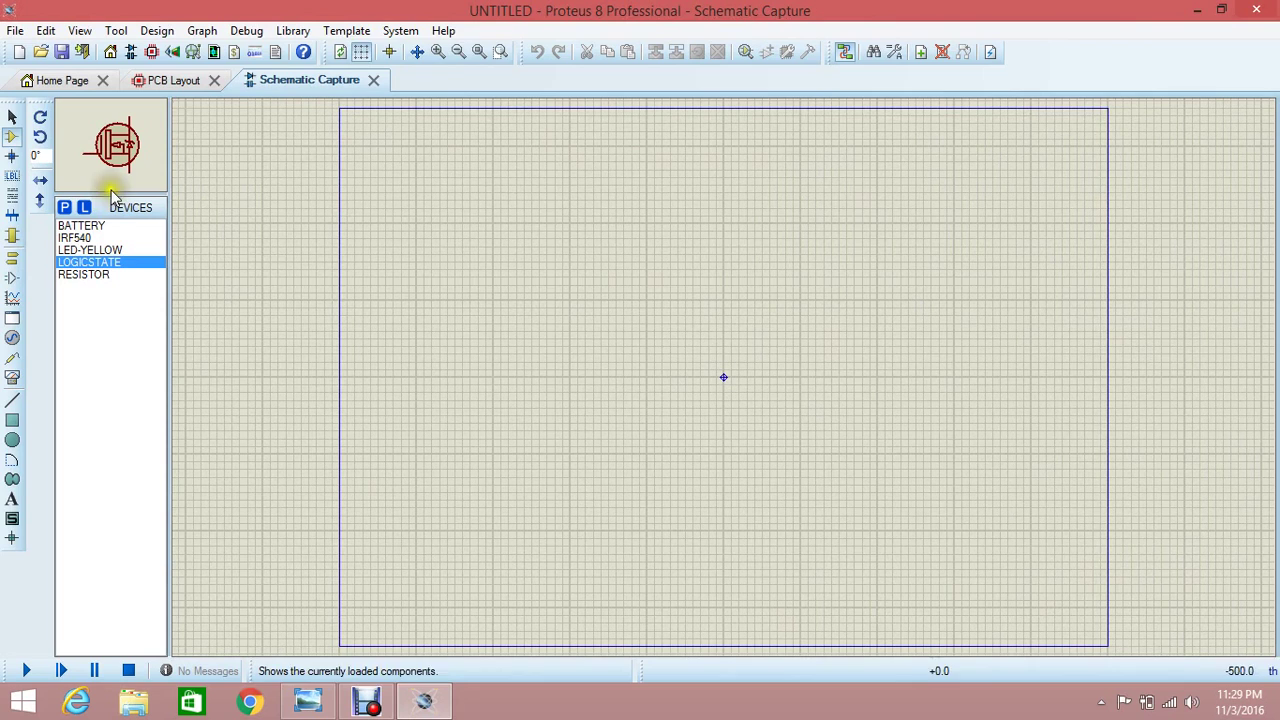
- Place the IRF540 MOSFET Q1 near the centre and the 9V battery BAT1 to its right
click(438, 51)
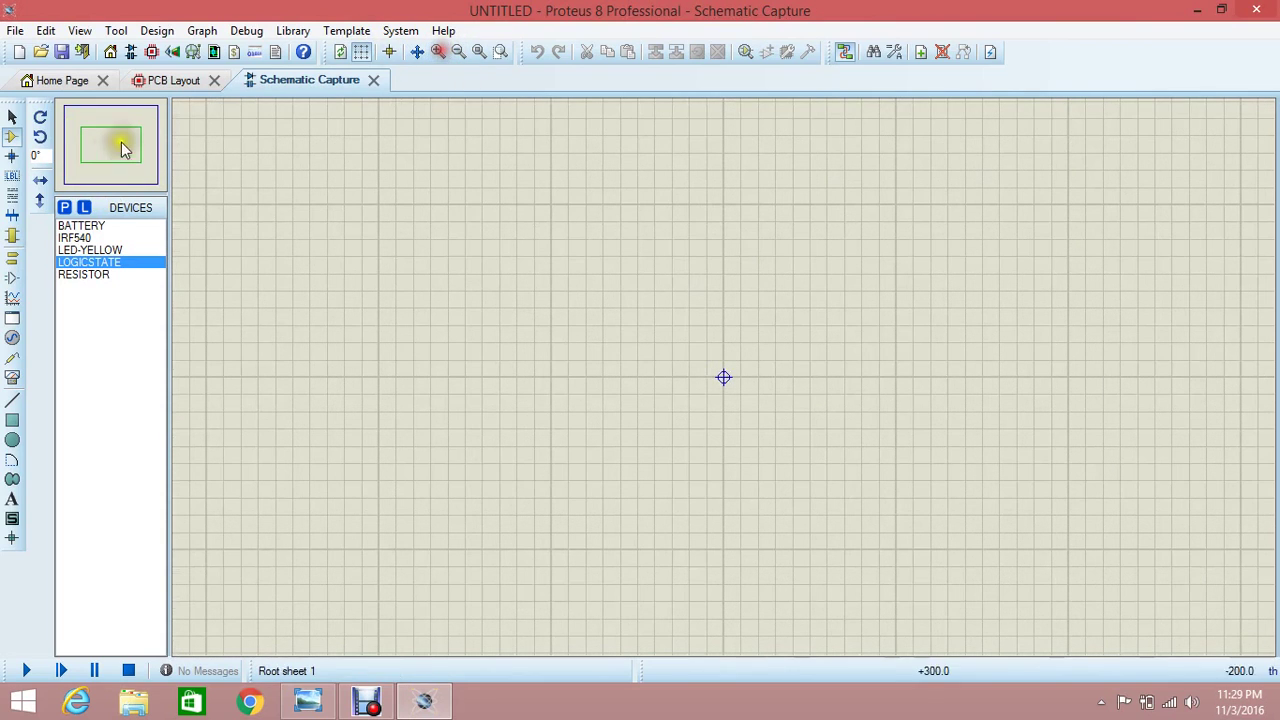
click(80, 238)
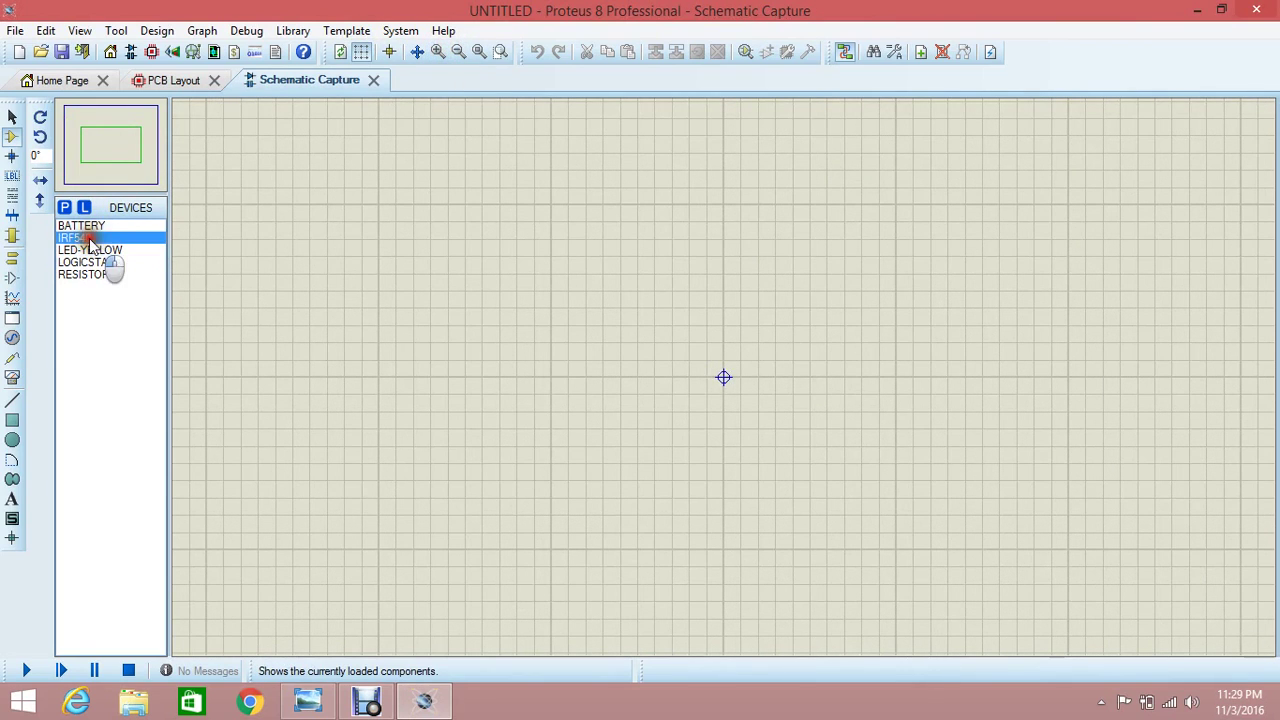
click(527, 267)
click(709, 372)
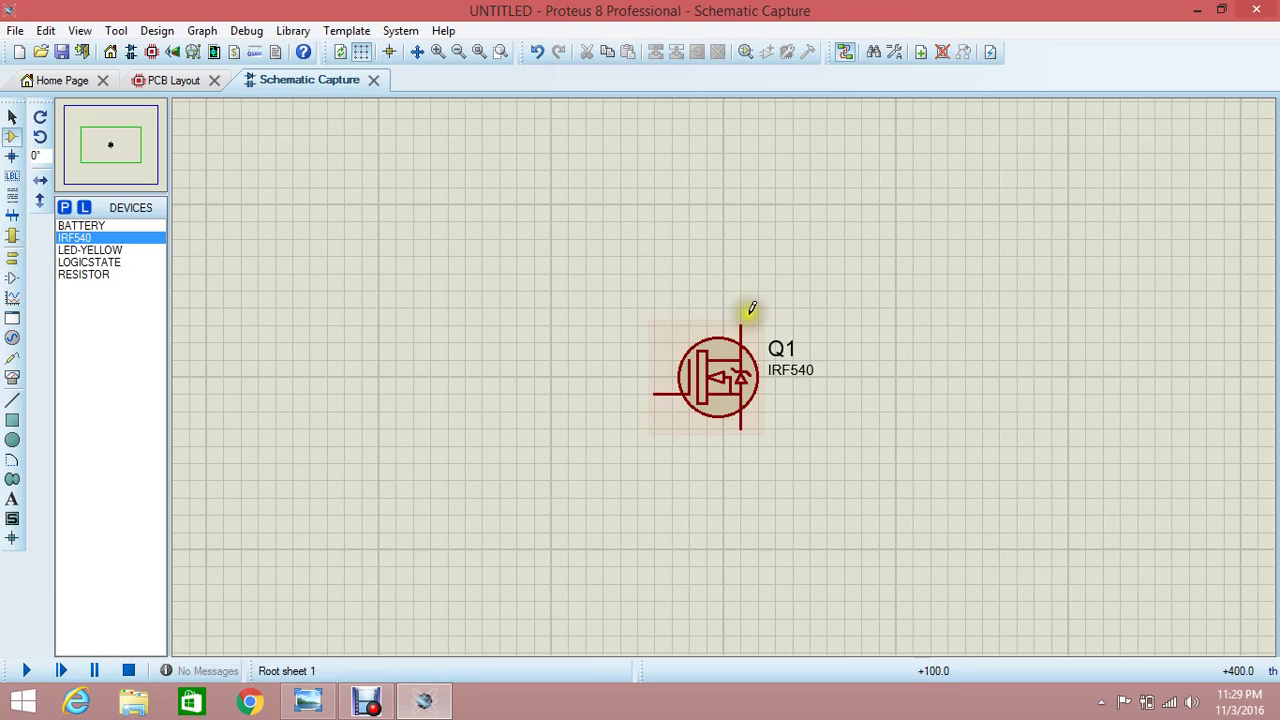
click(82, 226)
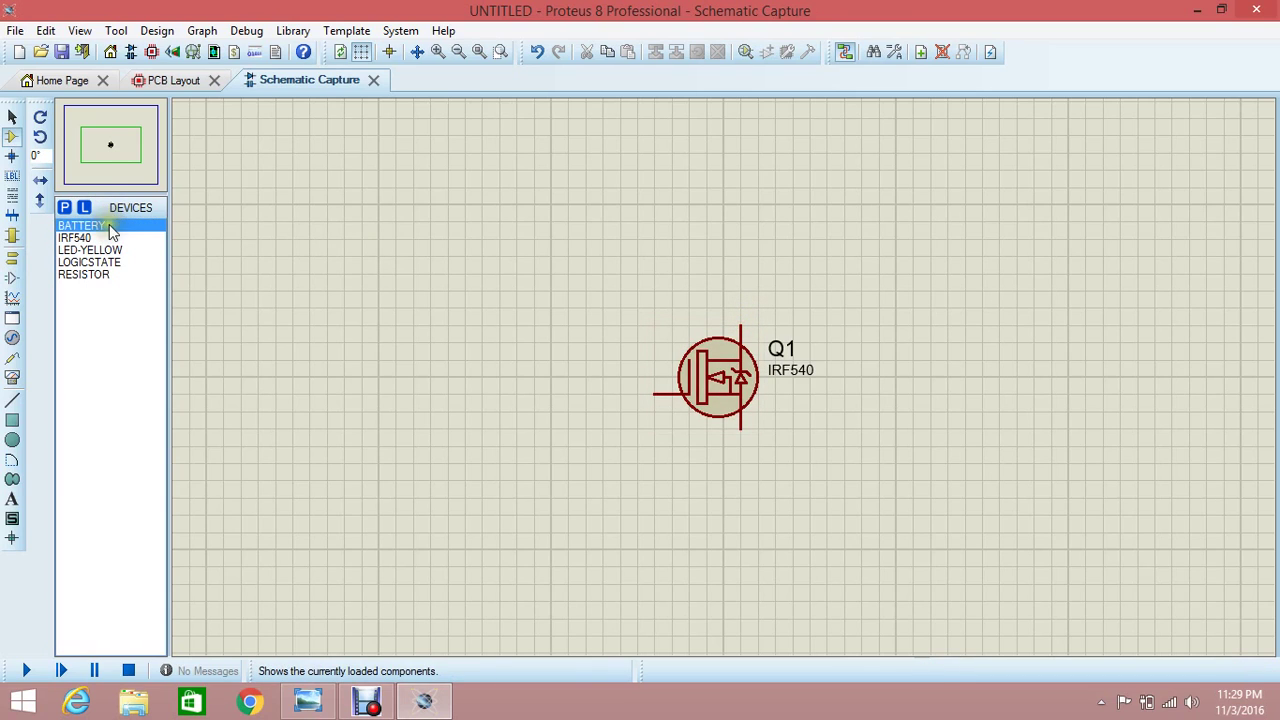
click(973, 336)
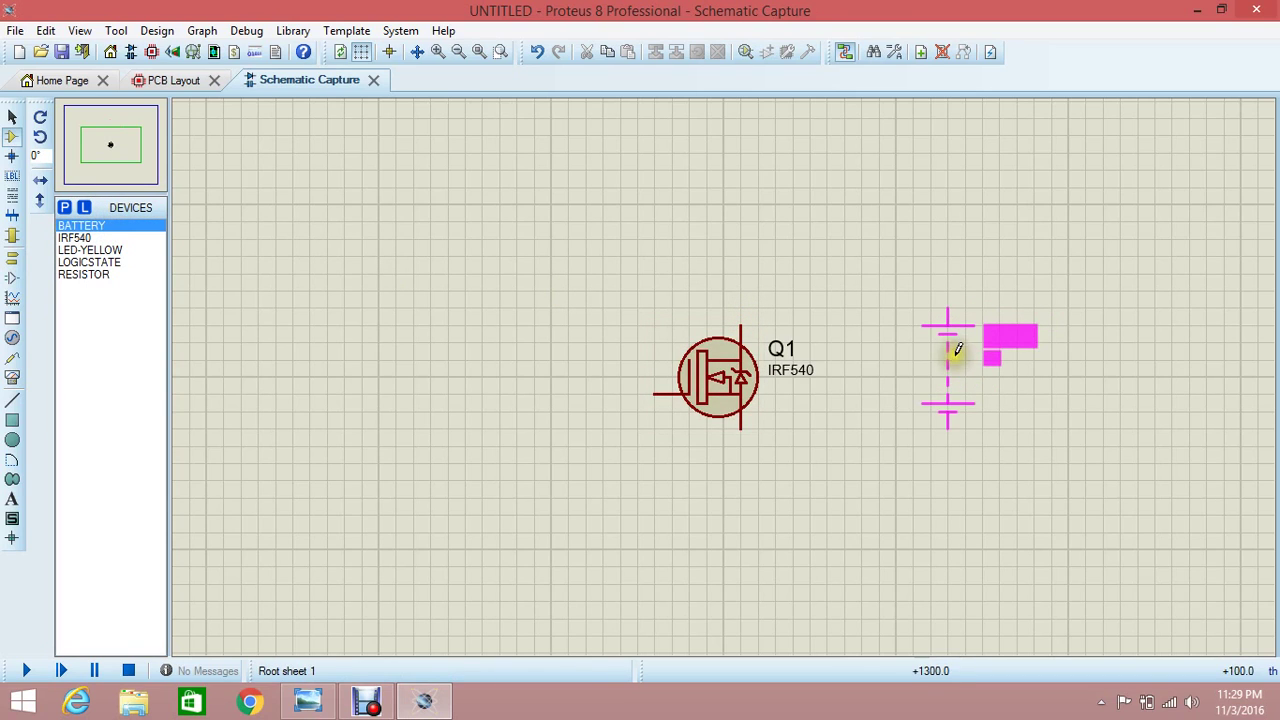
click(957, 354)
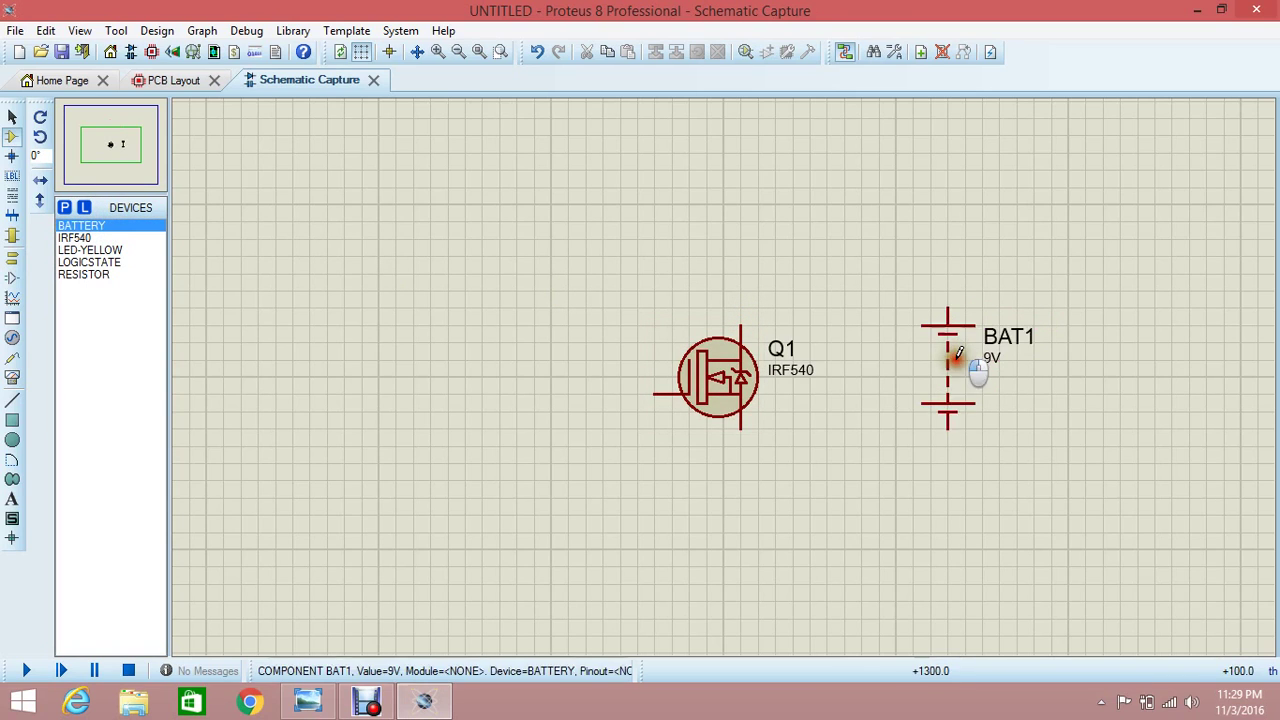
- Place the yellow LED D1 above Q1 and the resistor R1 between them
click(82, 275)
click(85, 250)
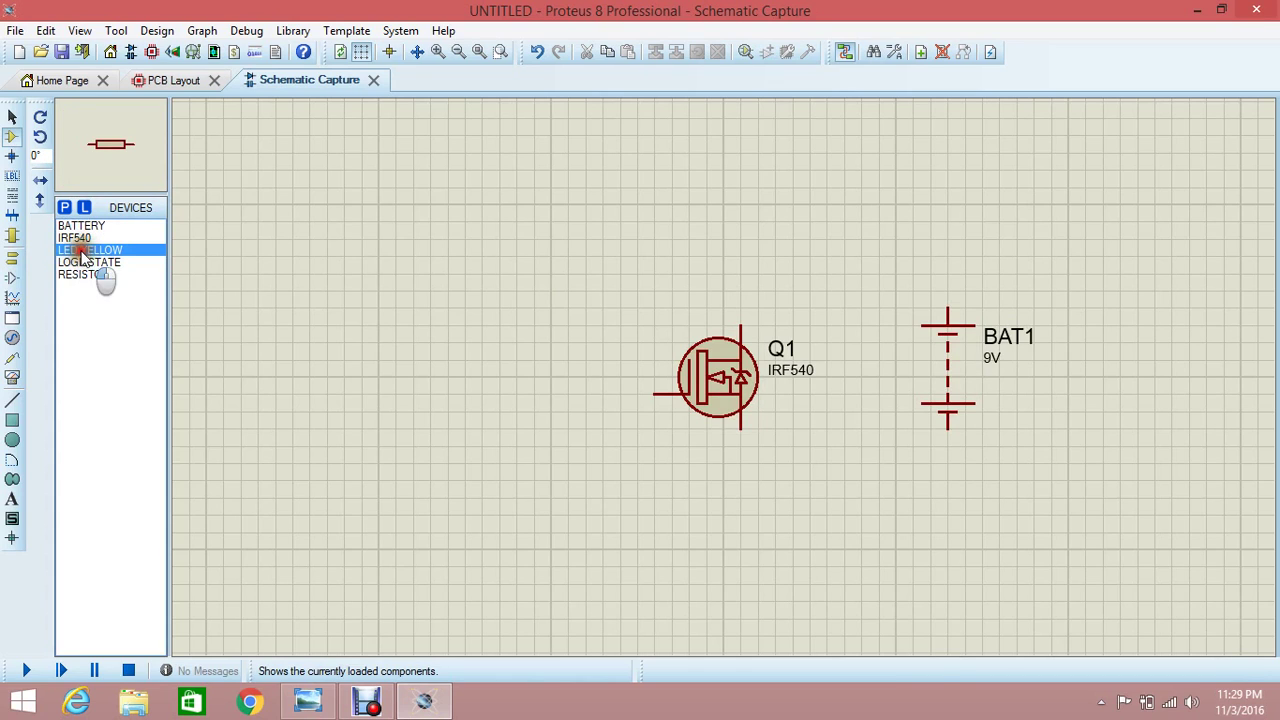
click(678, 241)
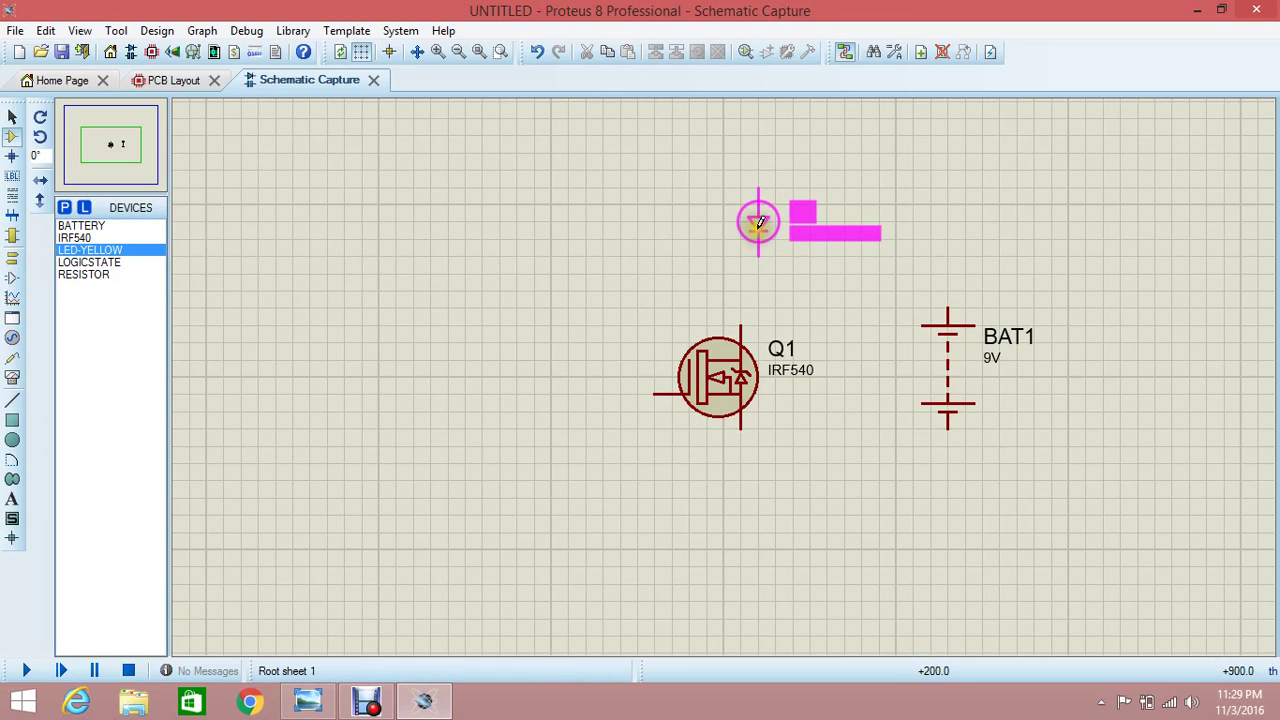
click(742, 217)
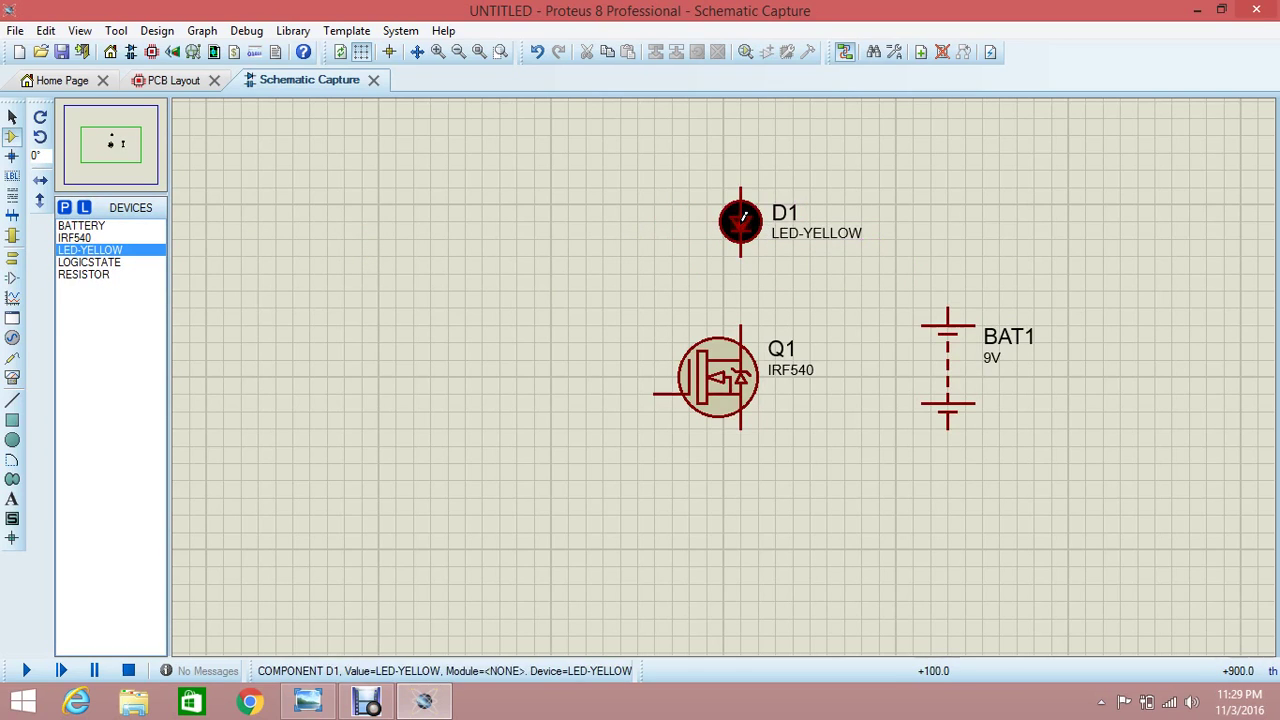
click(100, 274)
click(735, 278)
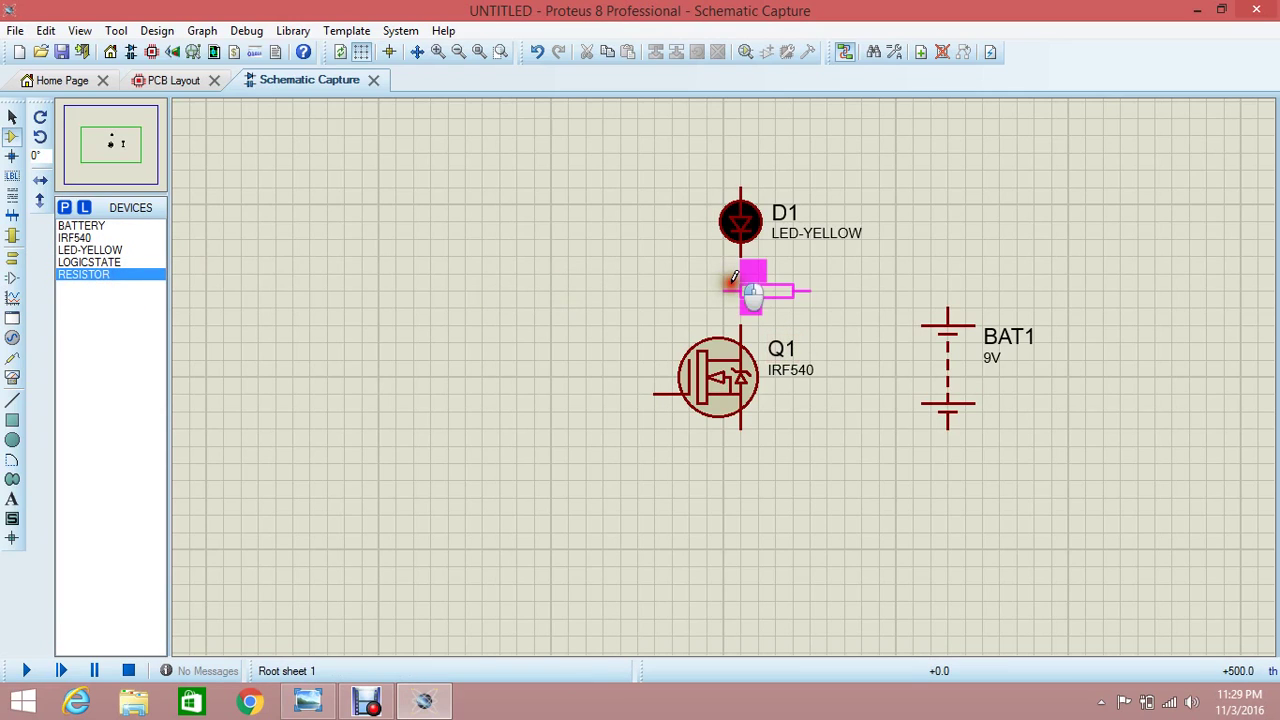
- Move D1 further up and rotate R1 to vertical
click(740, 243)
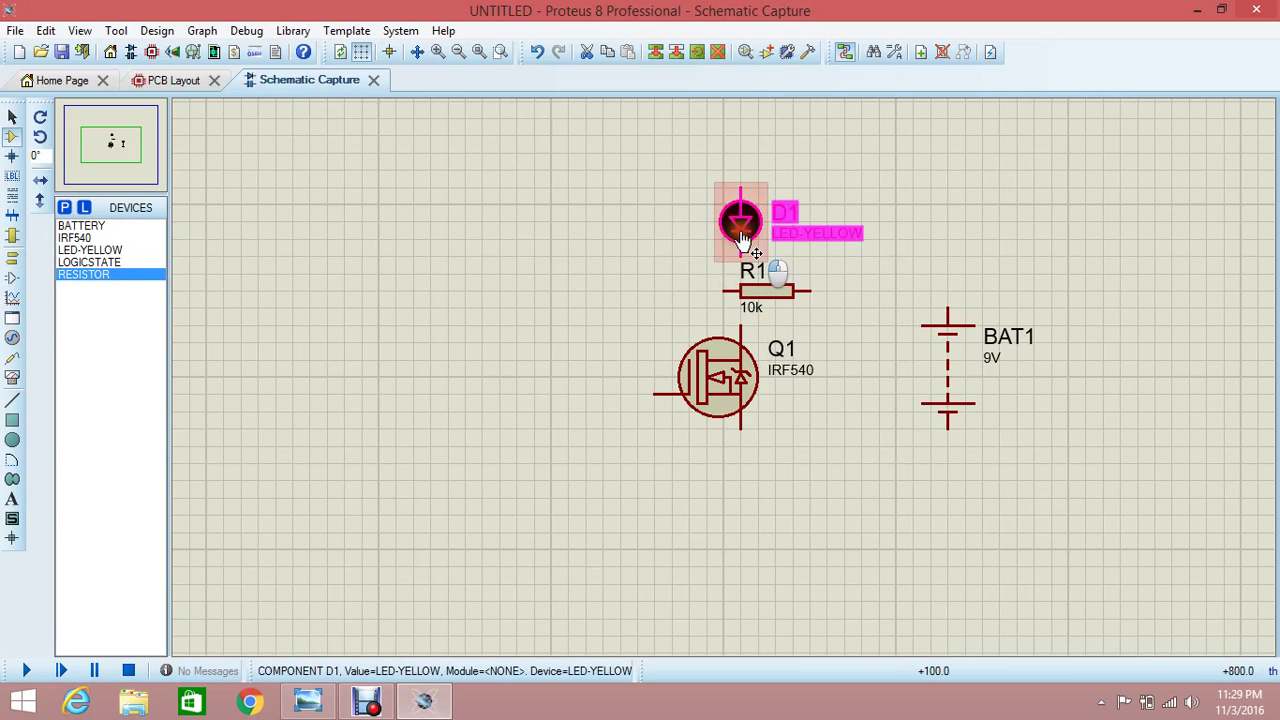
drag(740, 243, 740, 211)
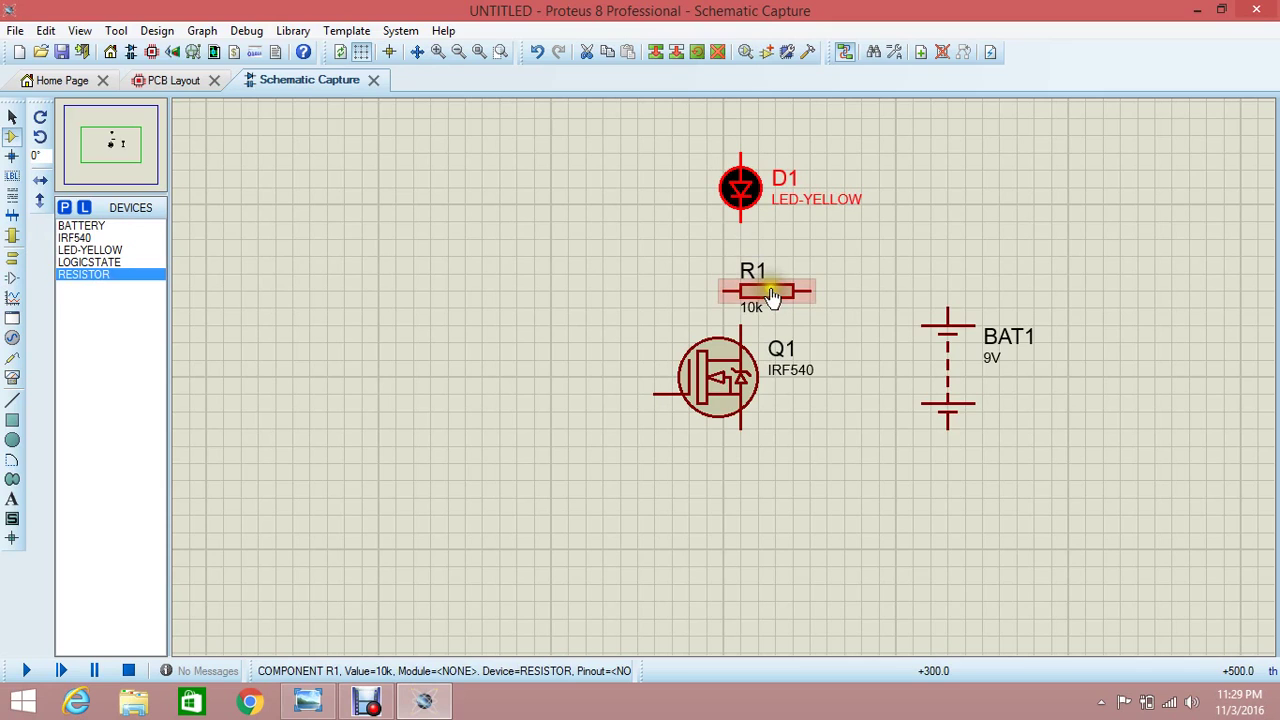
click(773, 295)
right_click(773, 300)
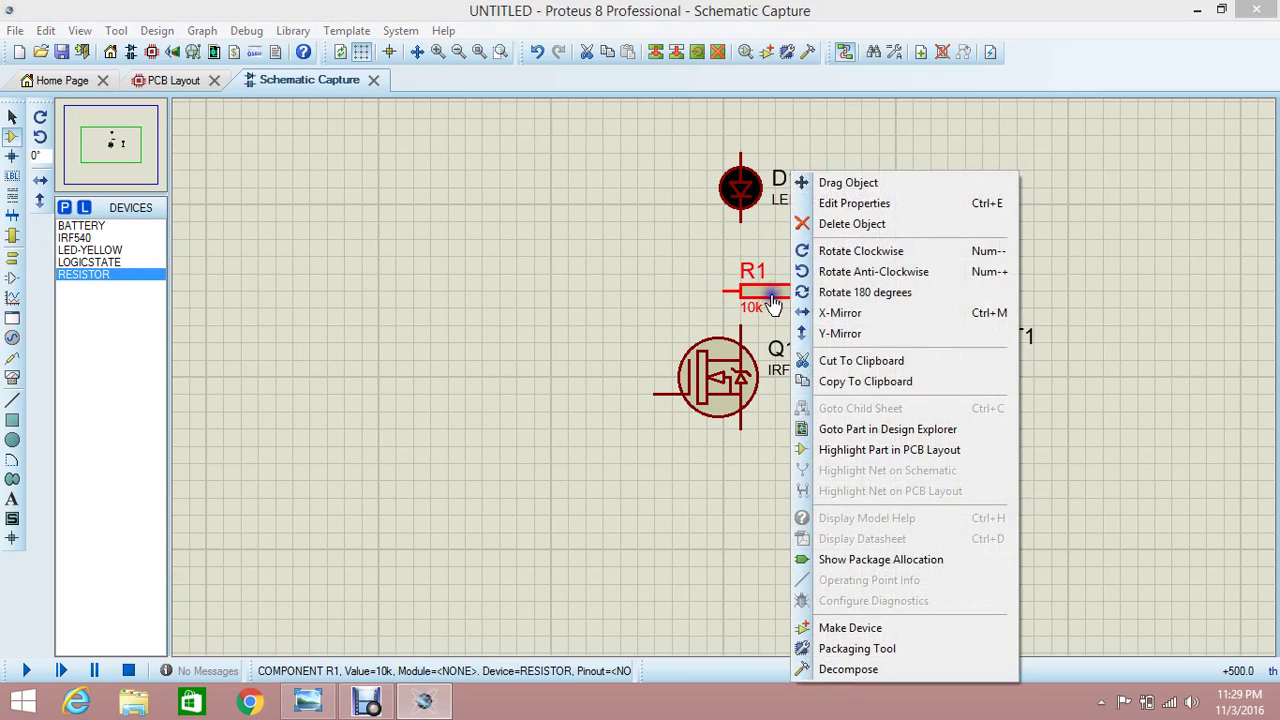
click(845, 272)
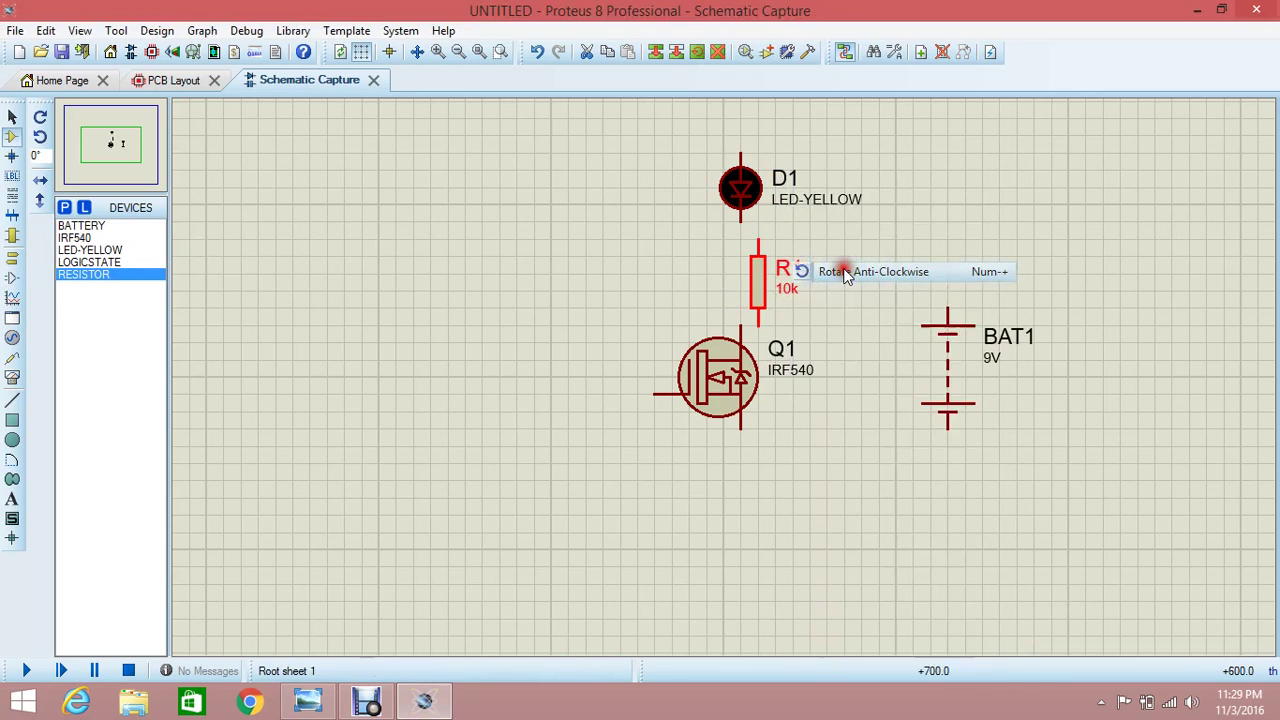
click(745, 188)
drag(752, 186, 752, 168)
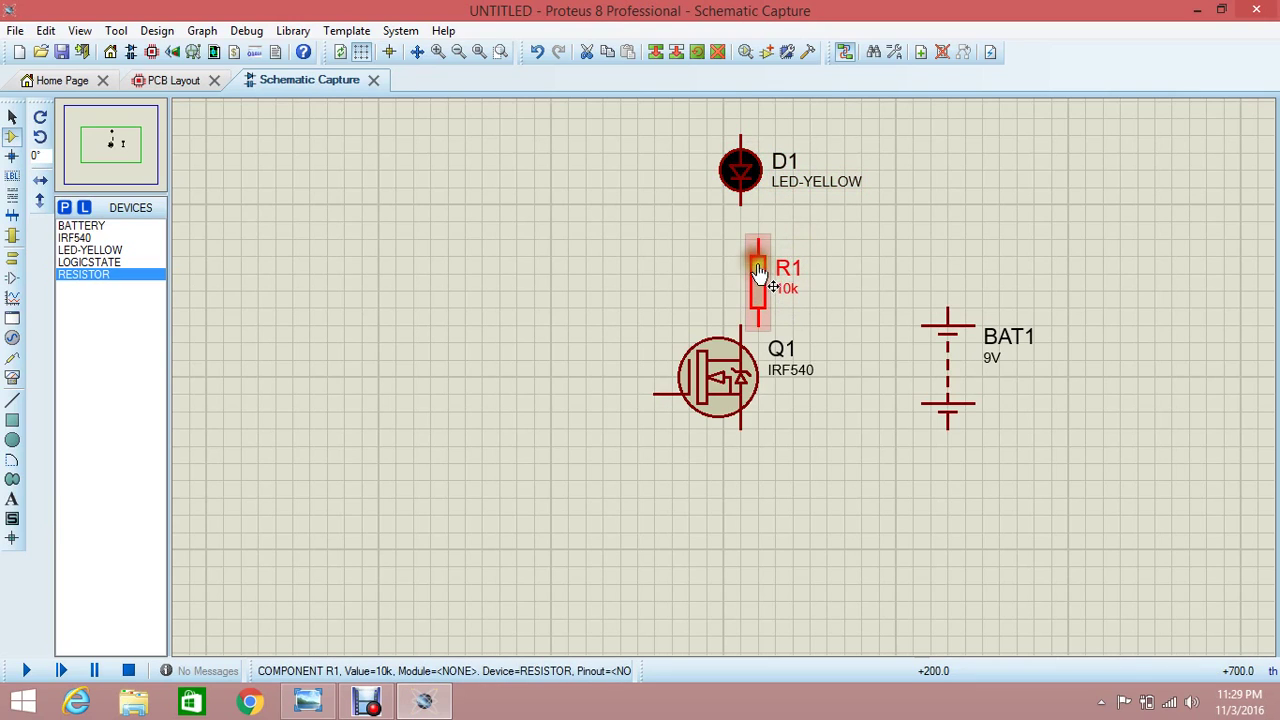
- Align R1 under D1, wire D1's lower pin to R1, and raise the battery
drag(762, 280, 745, 262)
click(851, 209)
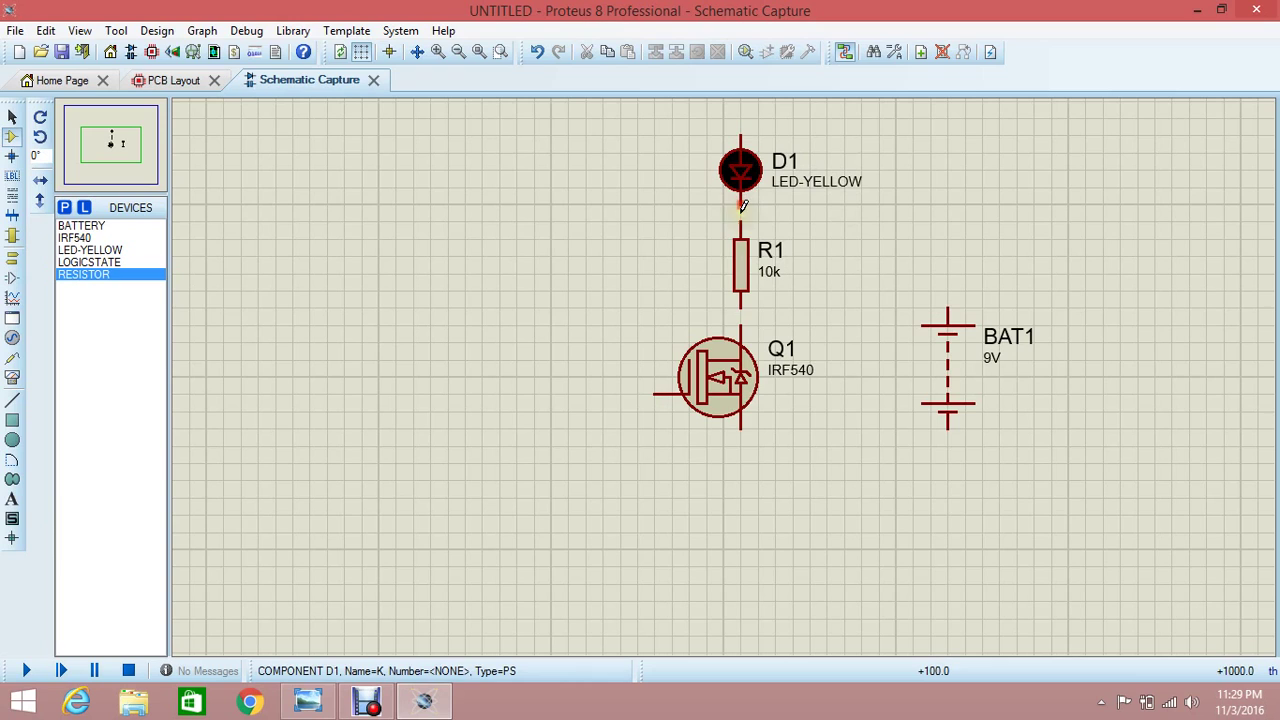
click(741, 240)
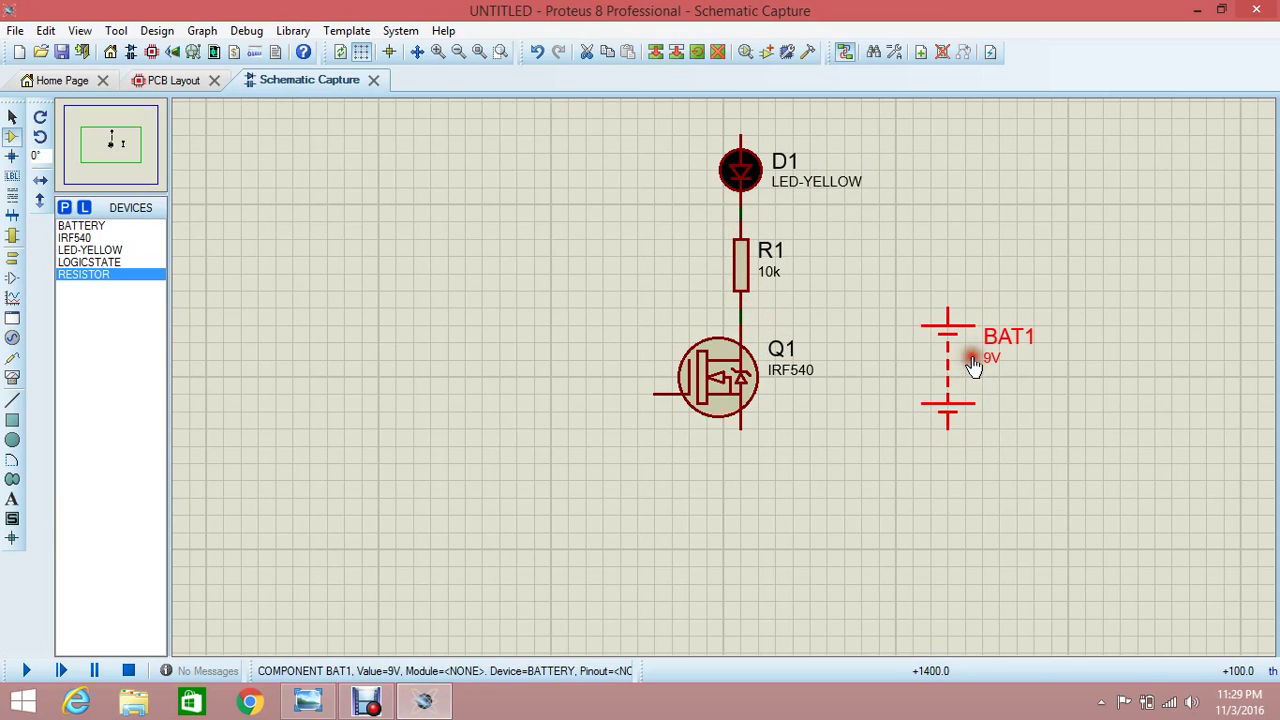
drag(971, 366, 968, 280)
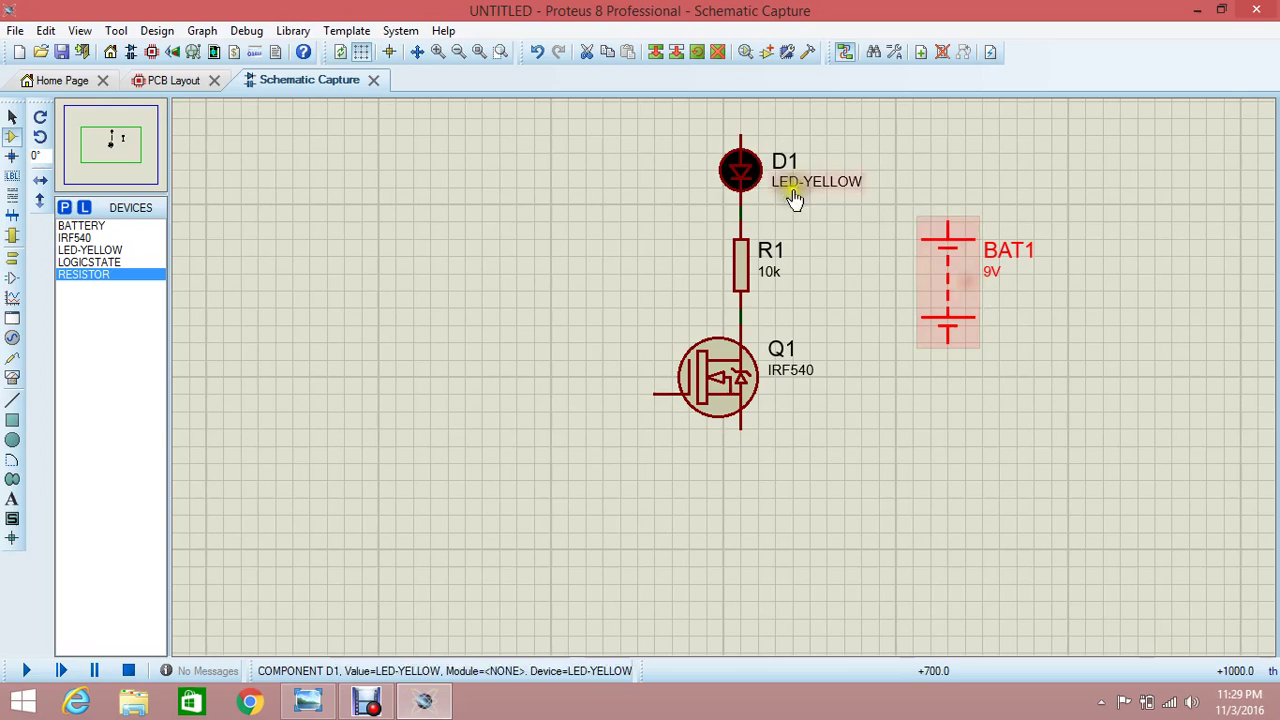
- Wire D1's top pin to BAT1's positive terminal and BAT1's negative terminal to Q1's source
click(742, 124)
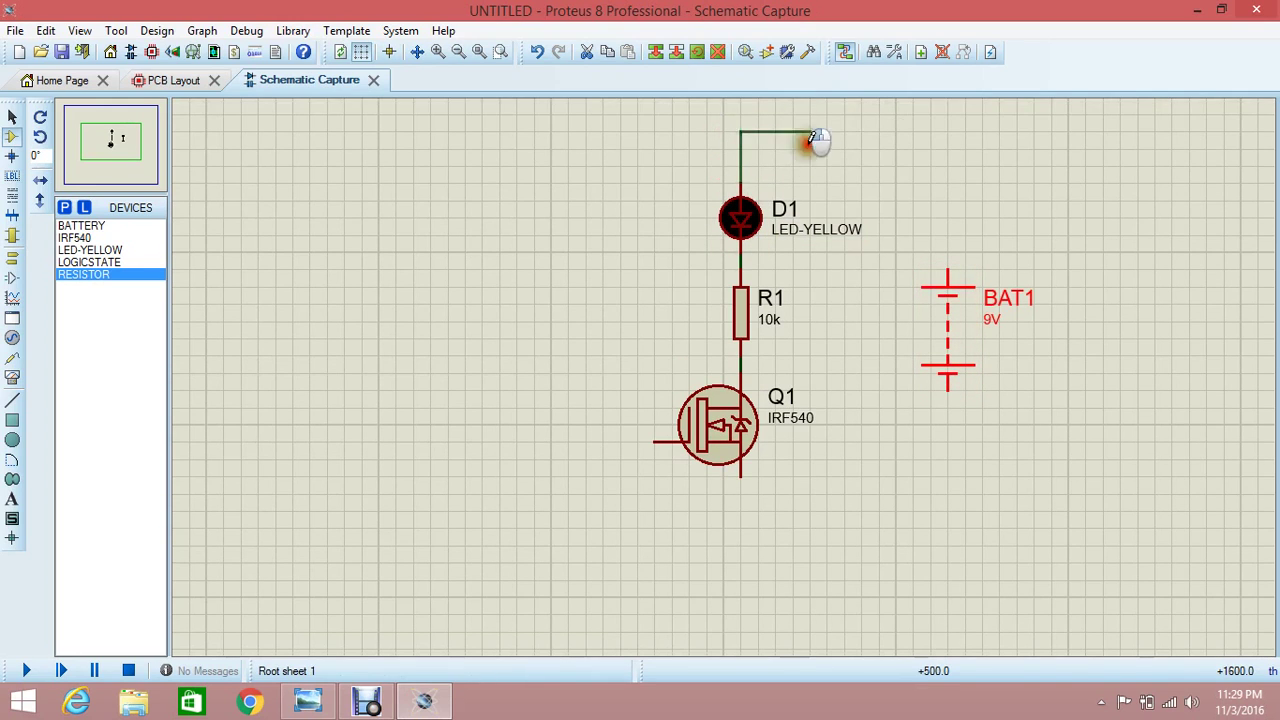
click(949, 260)
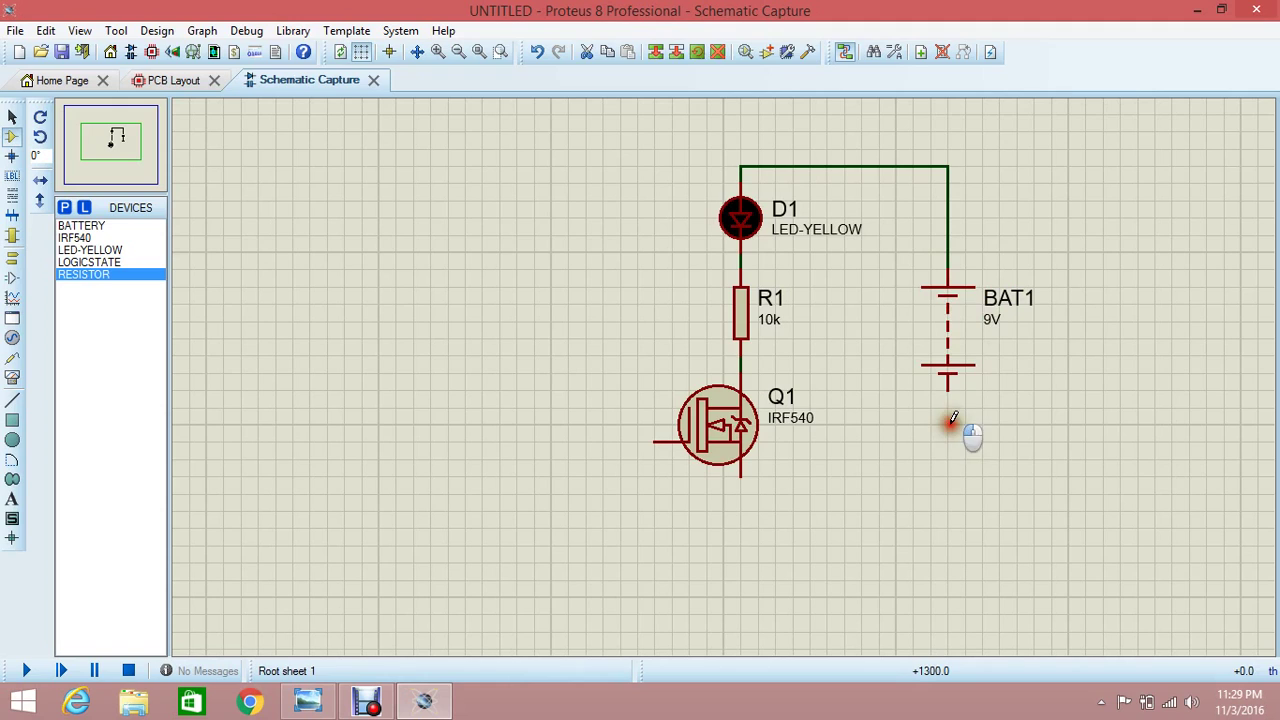
click(949, 394)
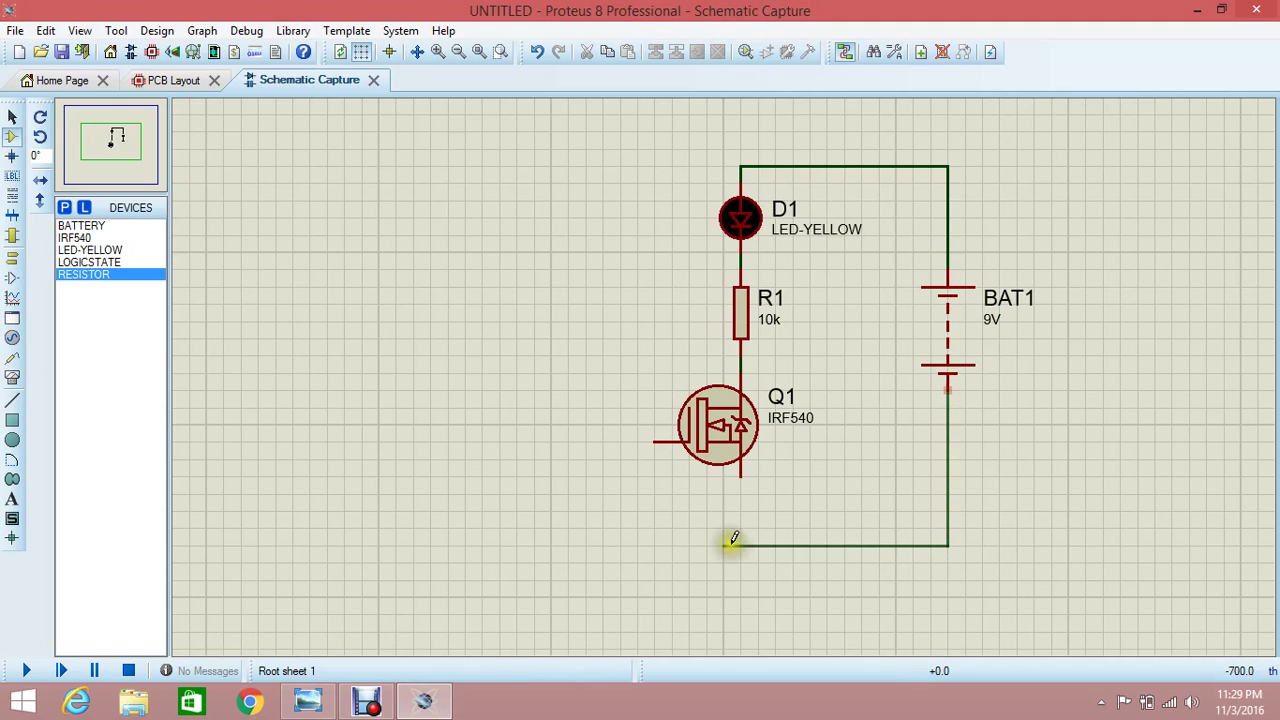
click(740, 477)
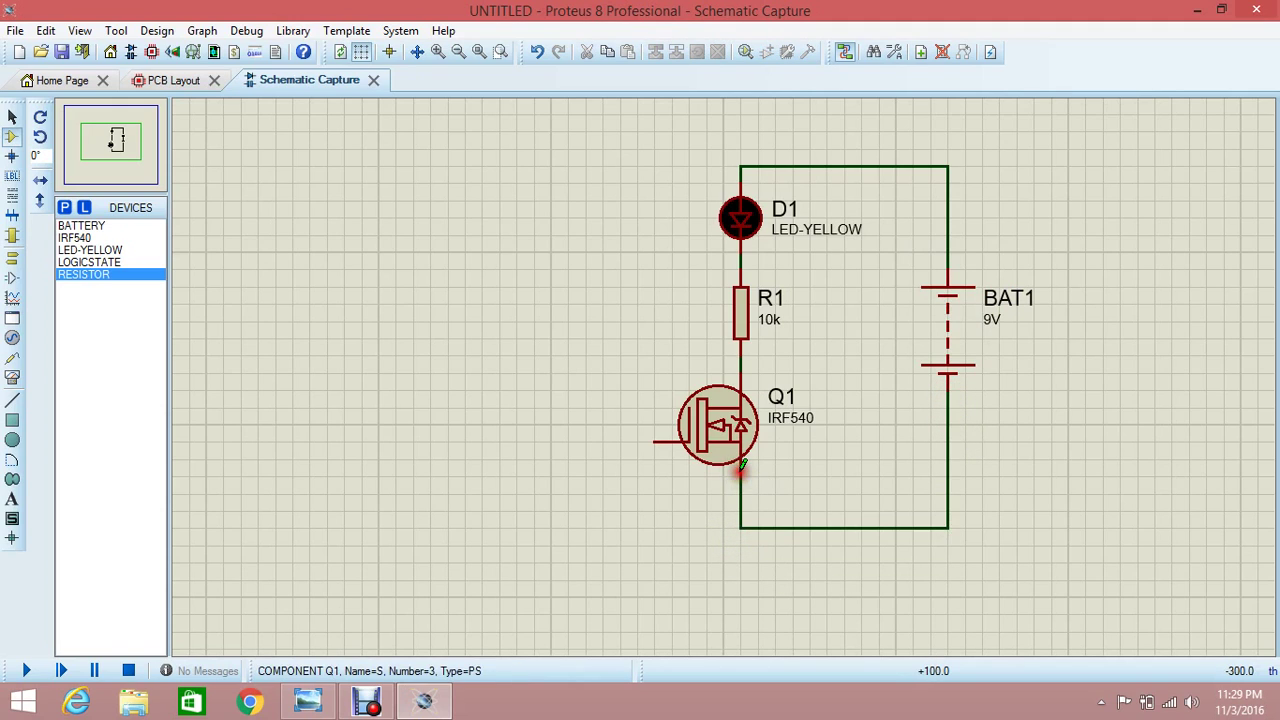
- Place a GROUND terminal under the circuit and wire it to the bottom wire
click(12, 257)
click(98, 287)
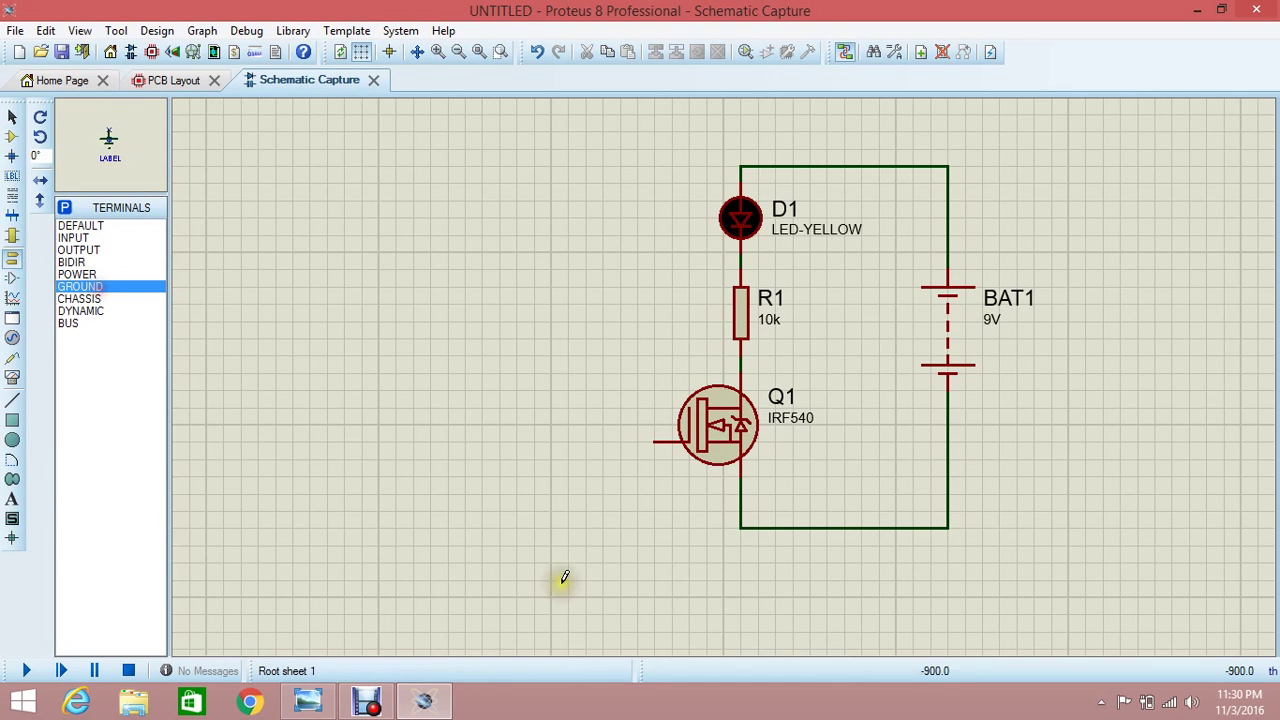
click(843, 578)
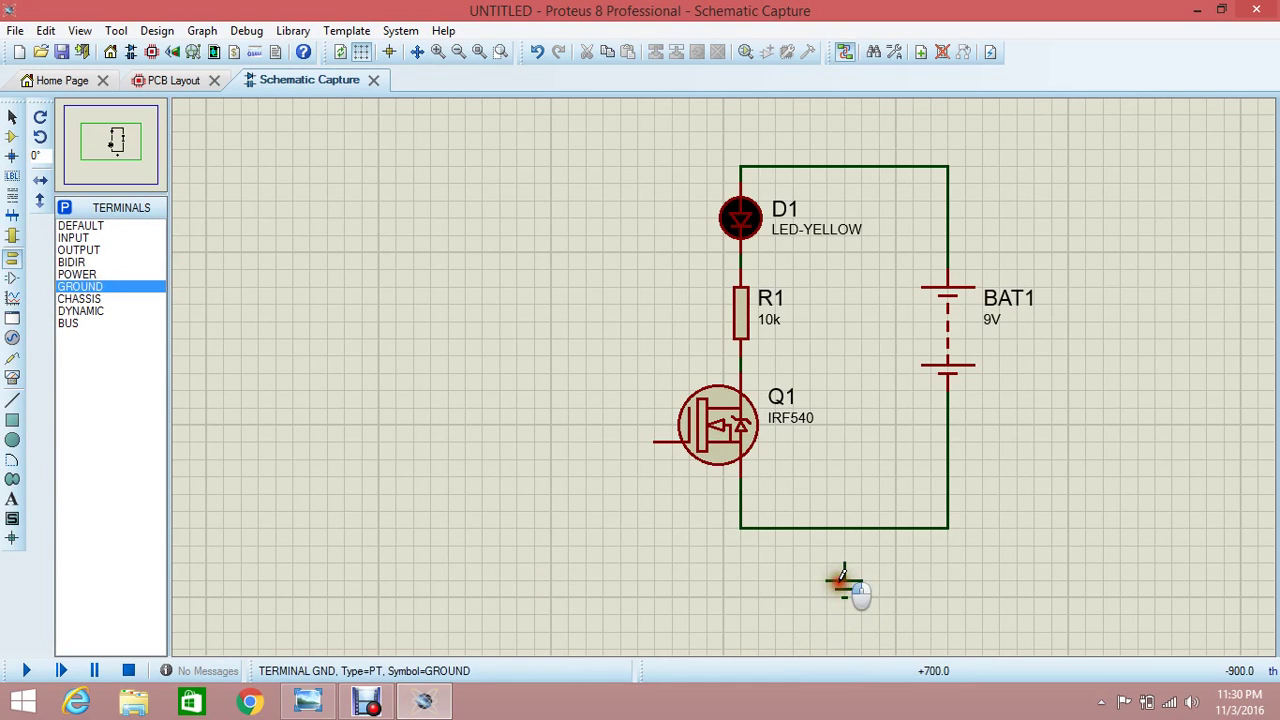
click(845, 560)
click(845, 528)
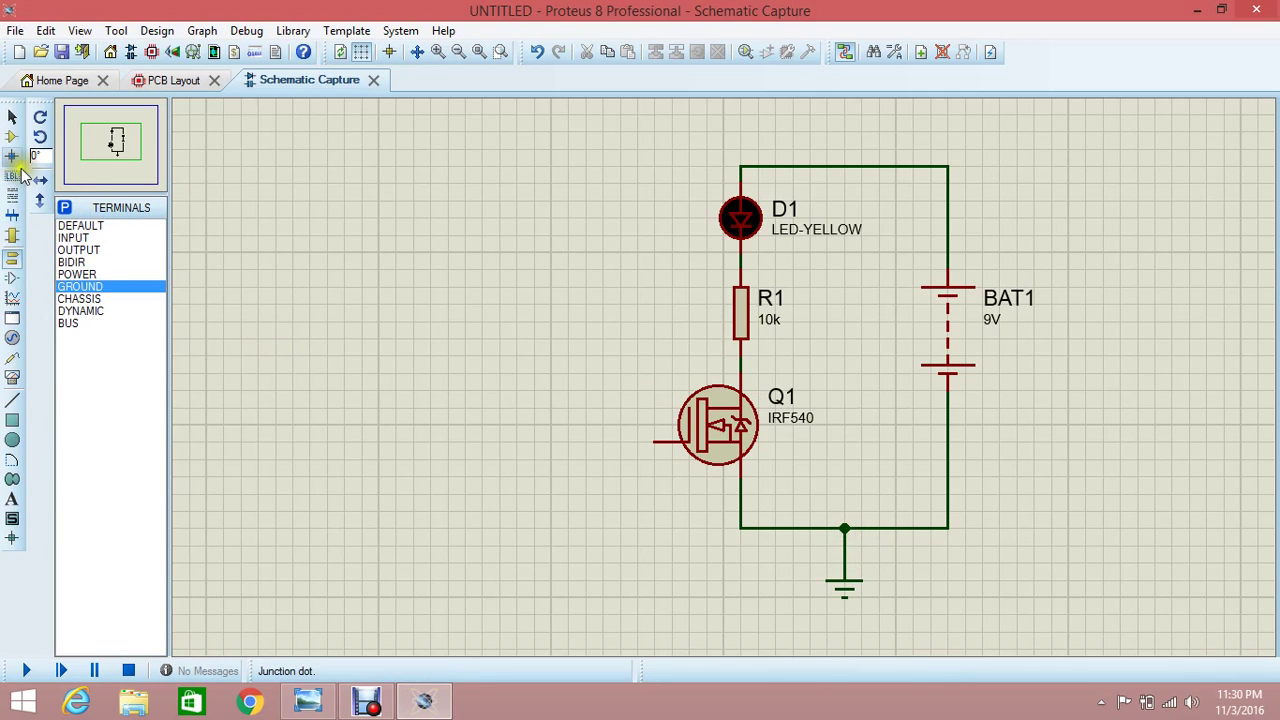
click(12, 138)
- Place a LOGICSTATE source wired to Q1's gate and change R1 to 1k
click(88, 262)
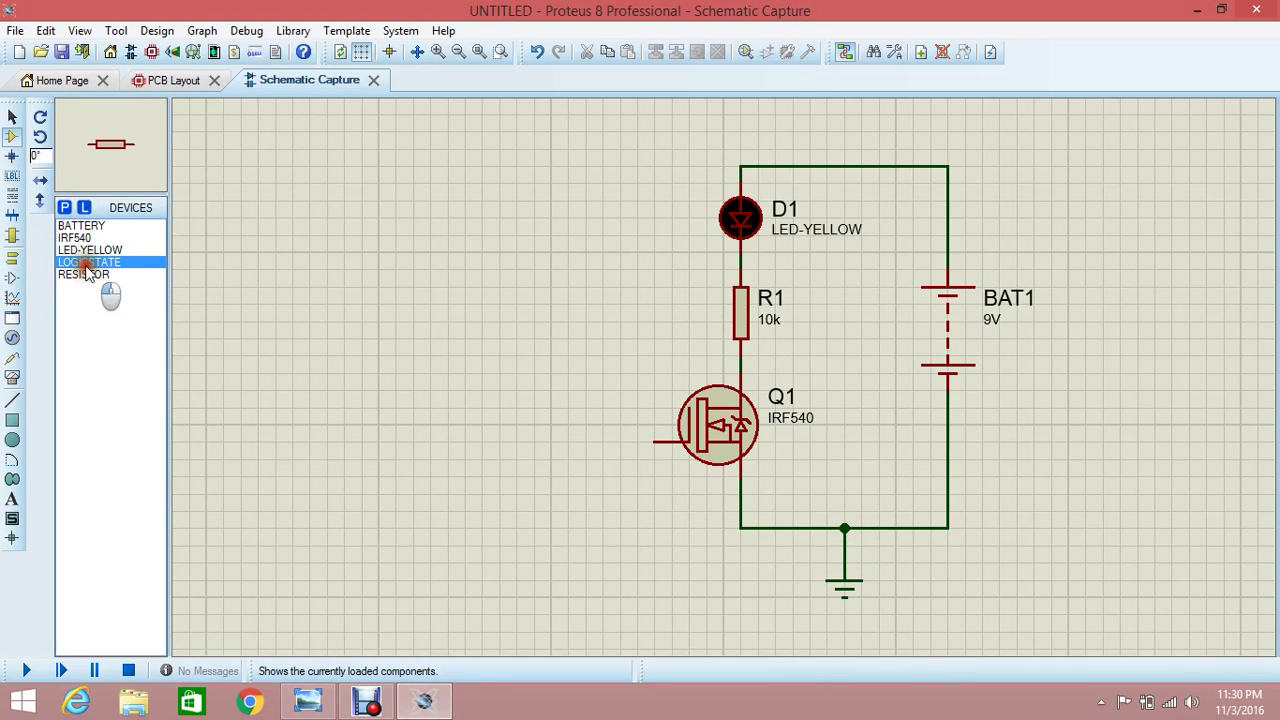
click(580, 461)
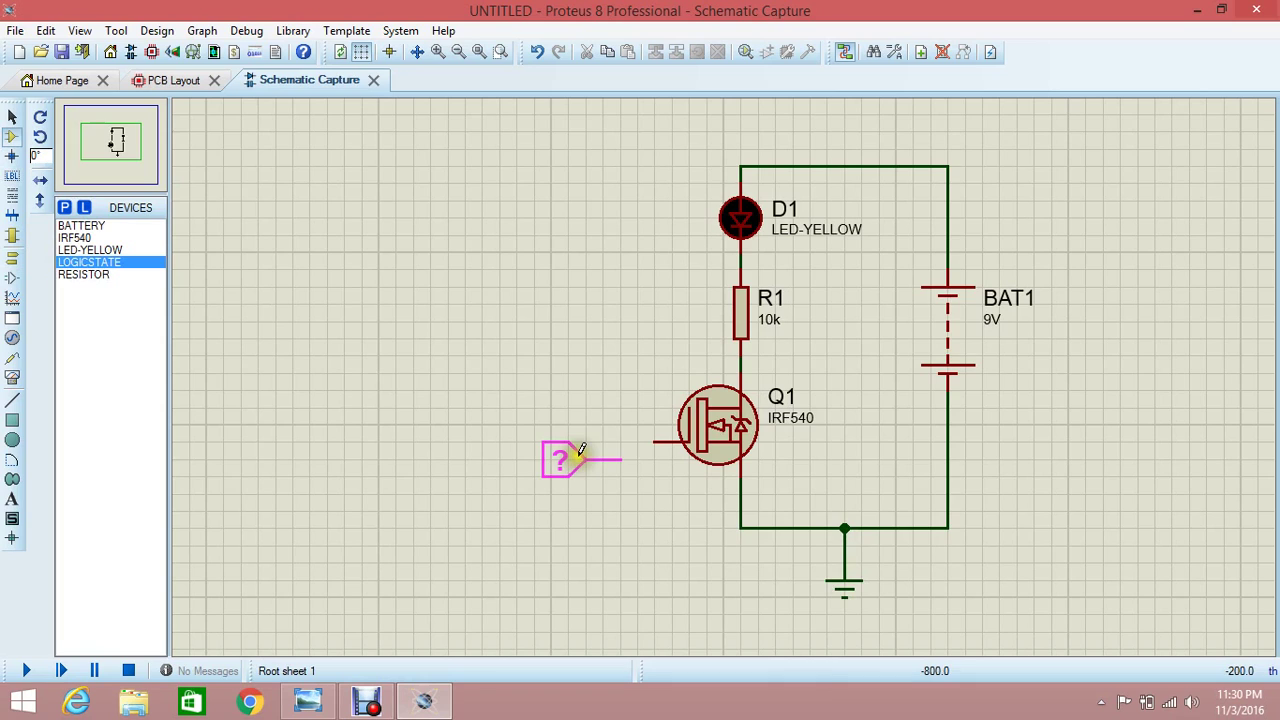
click(580, 444)
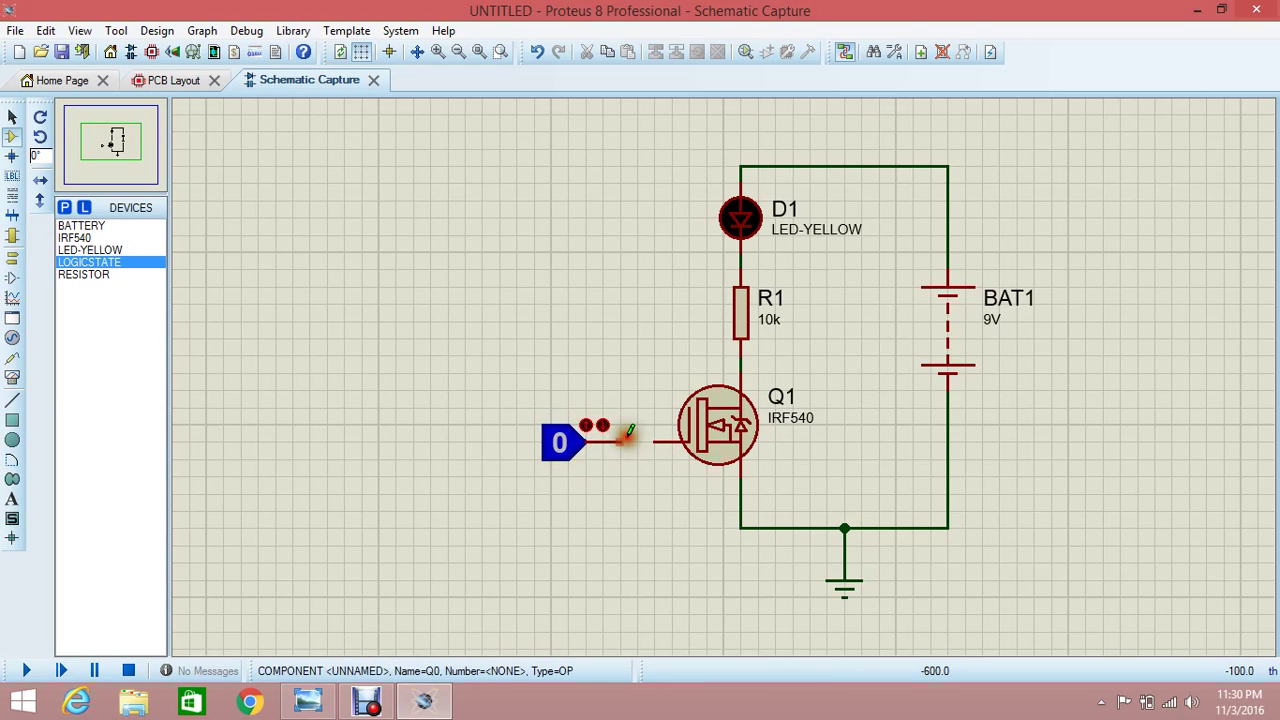
drag(626, 438, 654, 441)
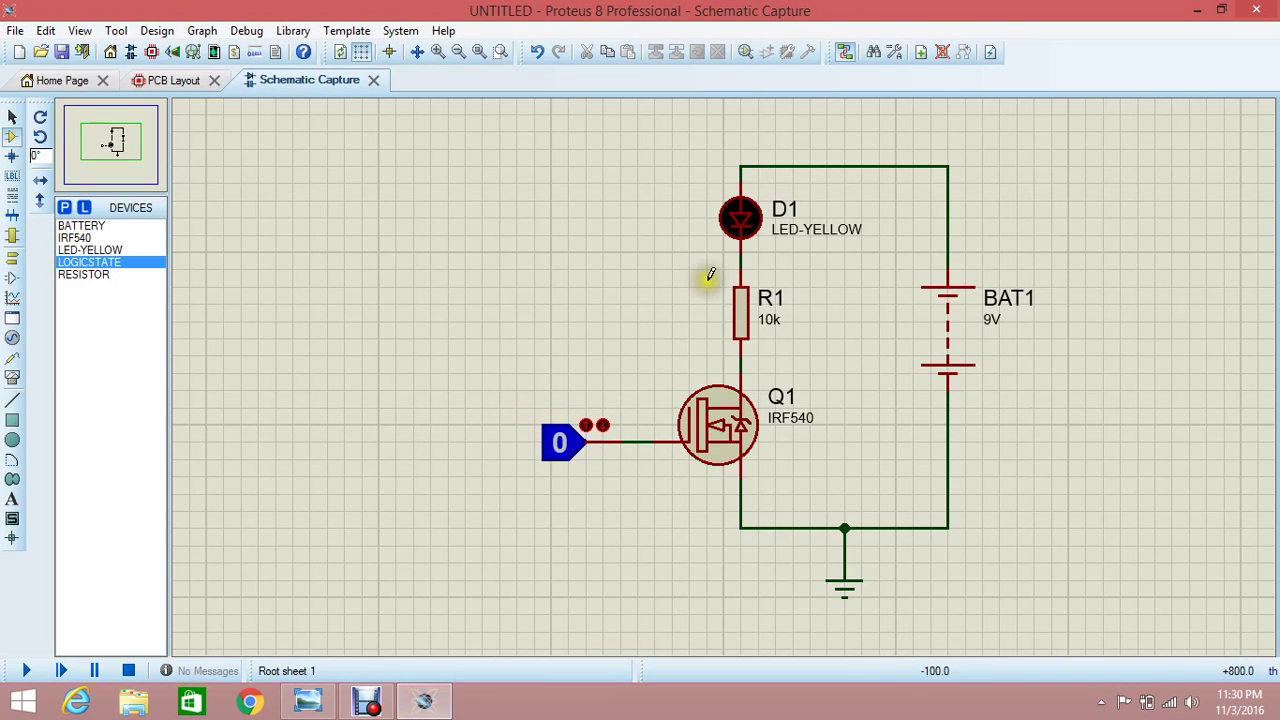
double_click(745, 322)
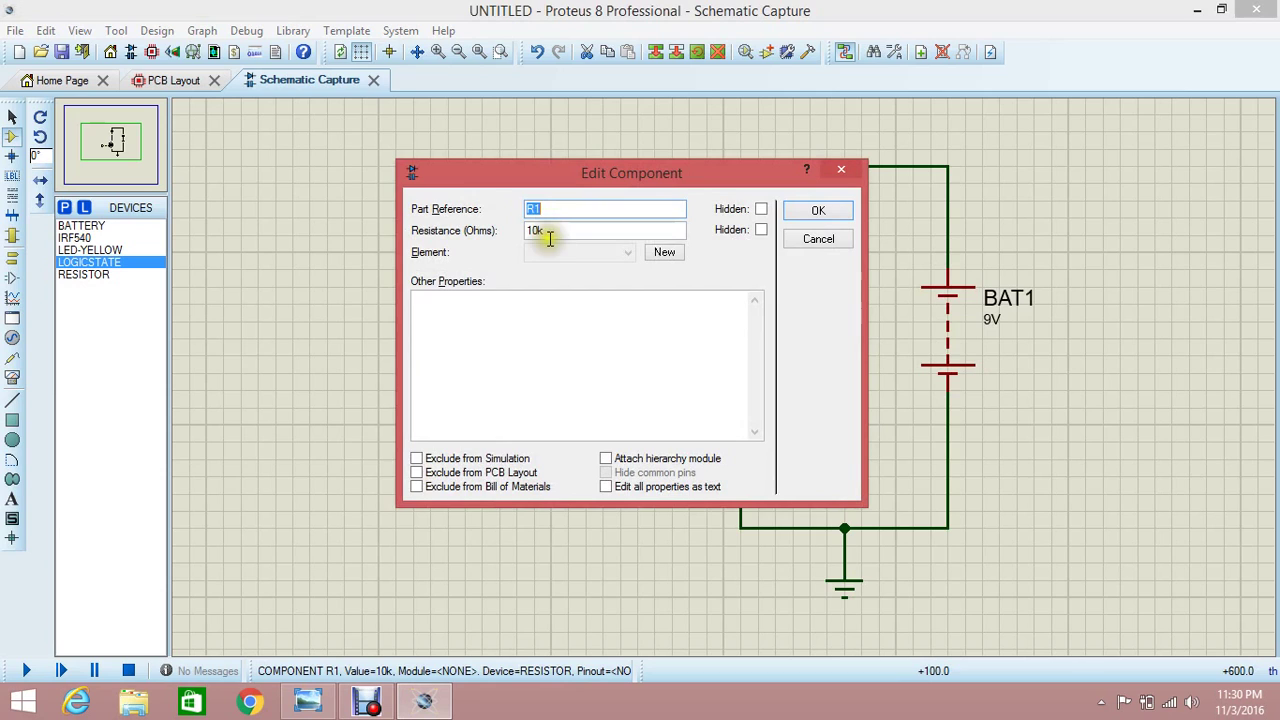
key(Return)
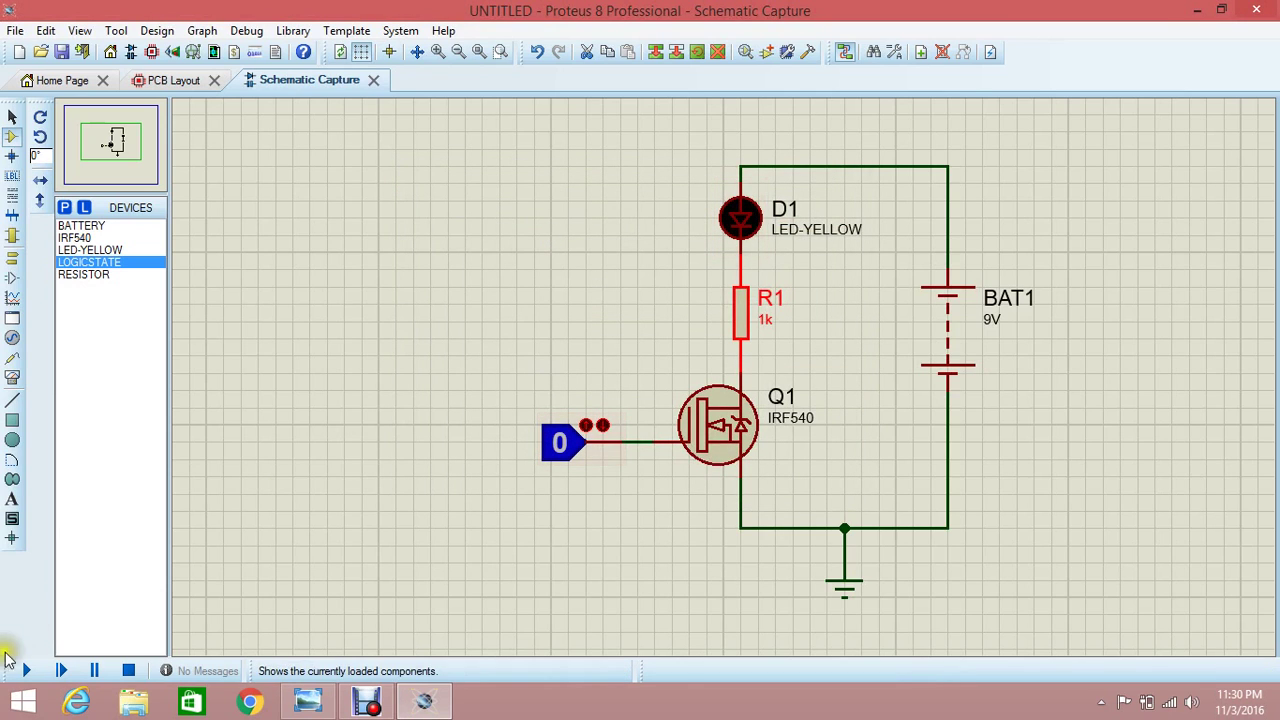
click(27, 672)
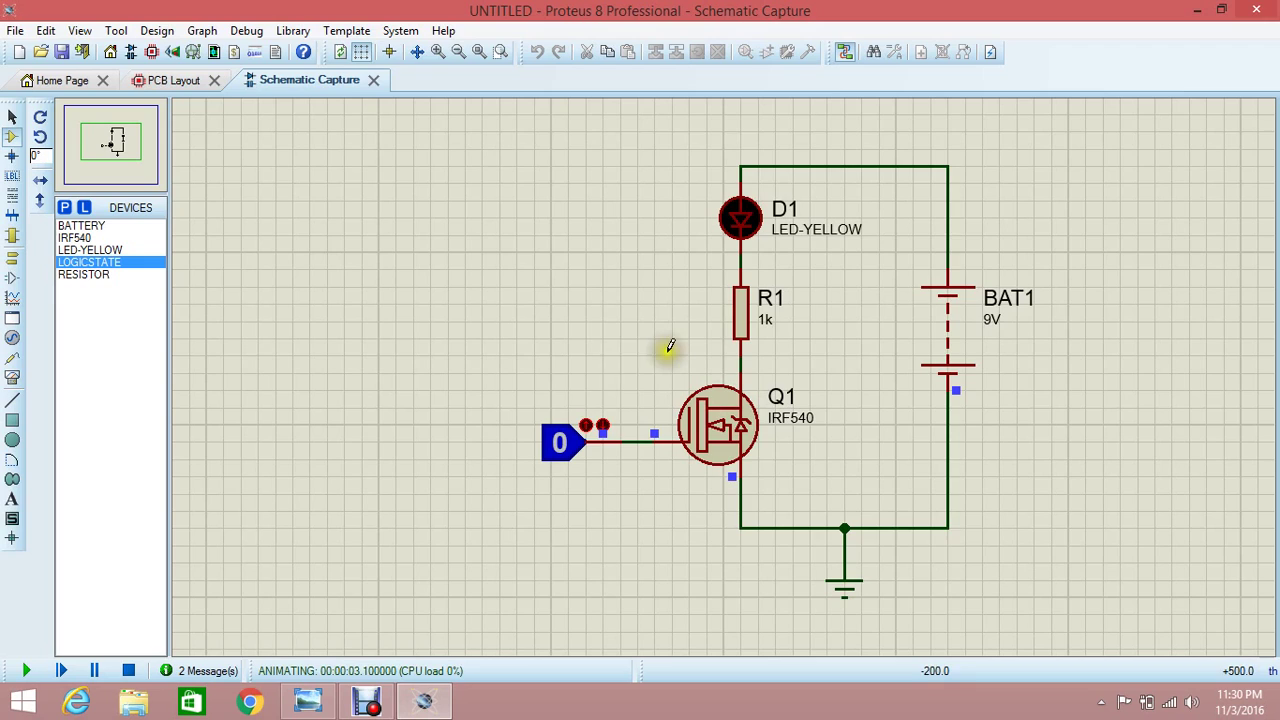
click(561, 441)
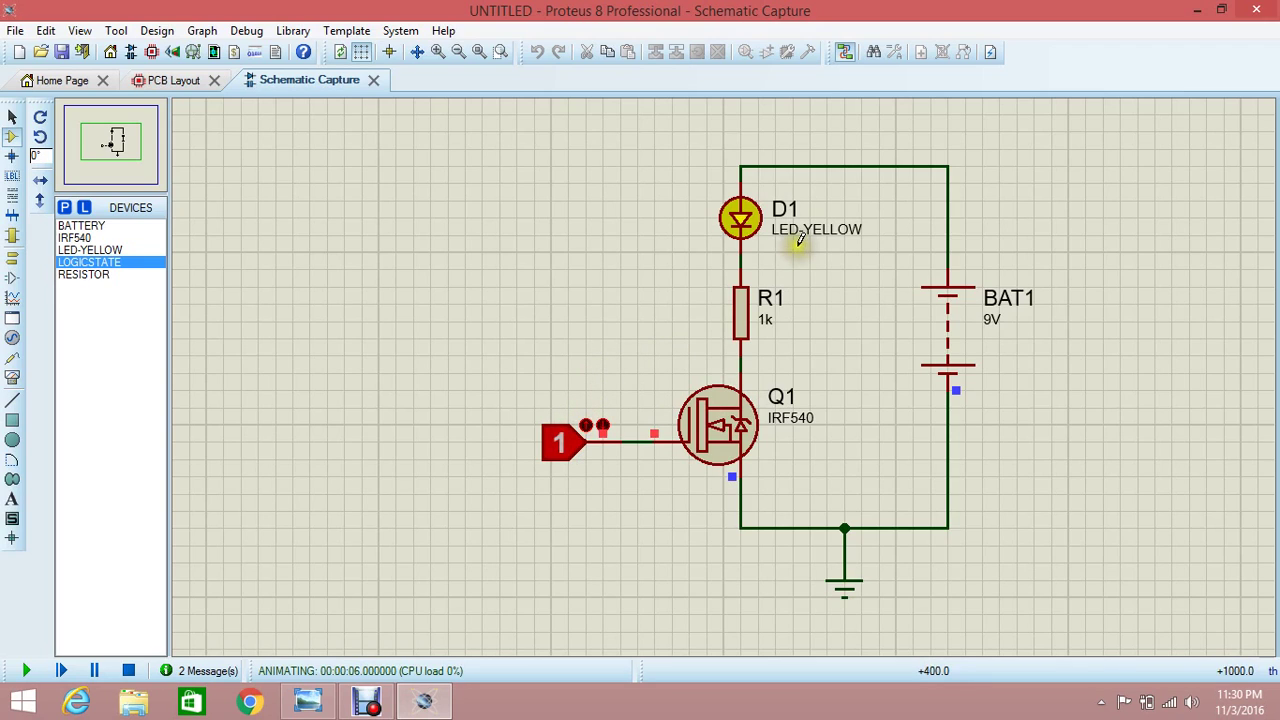
click(568, 455)
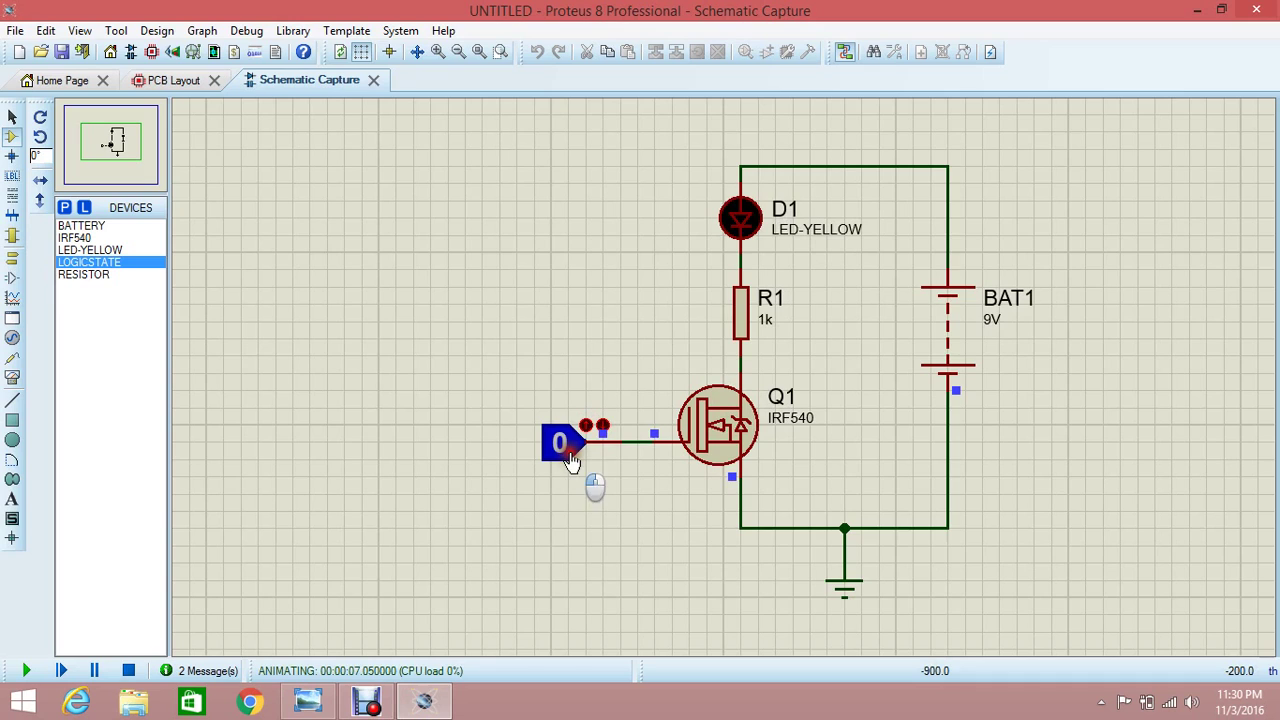
click(568, 457)
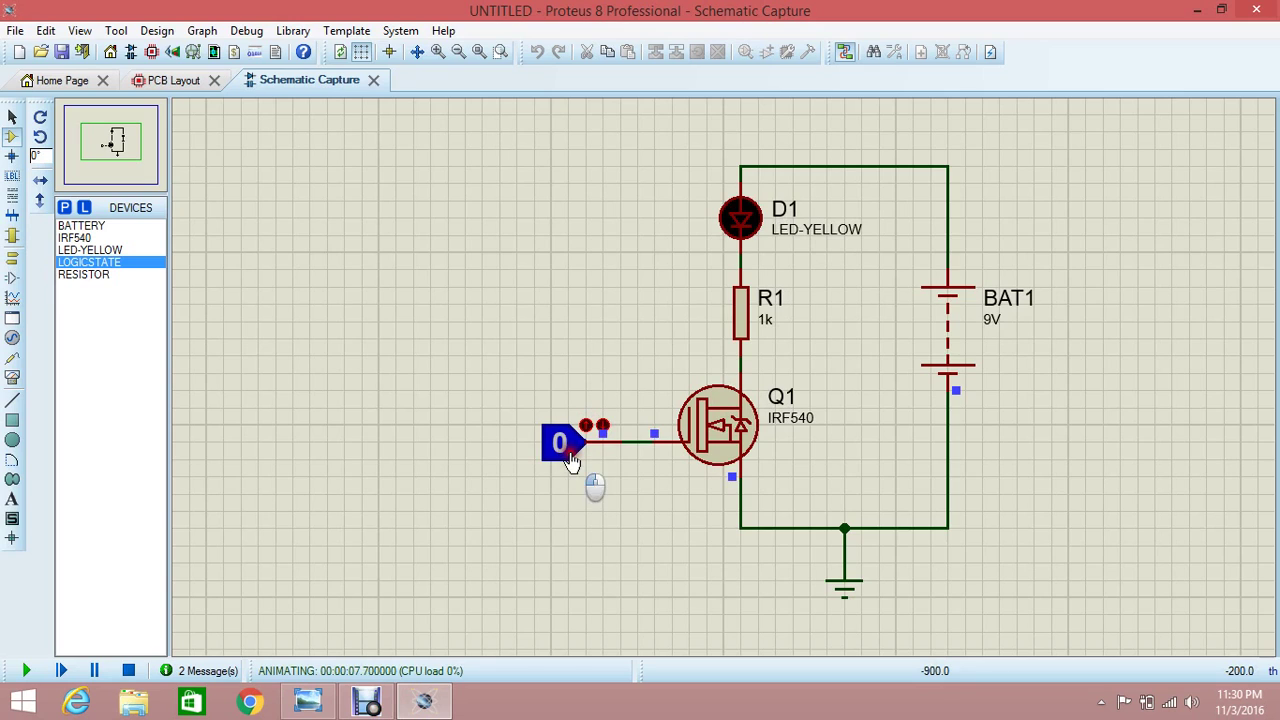
click(141, 671)
- Delete the logic-state source and wire a PULSE generator to Q1's gate instead
drag(534, 373, 637, 511)
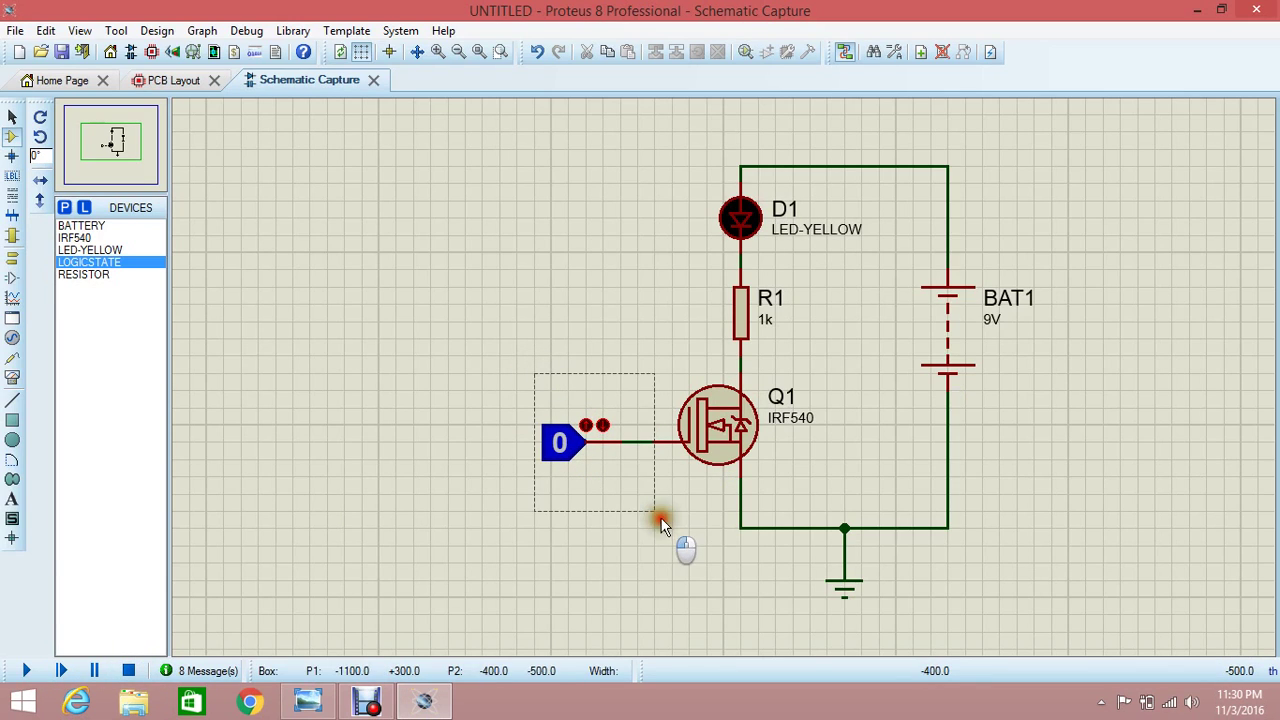
key(Delete)
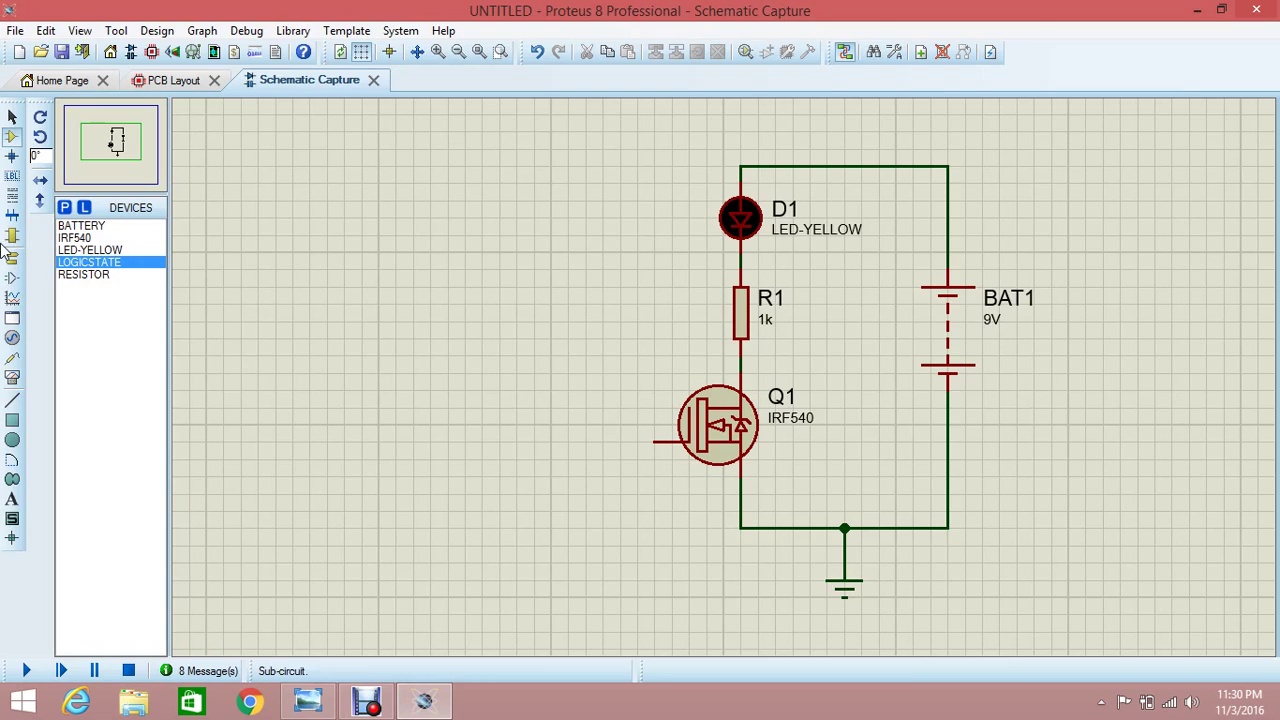
click(12, 338)
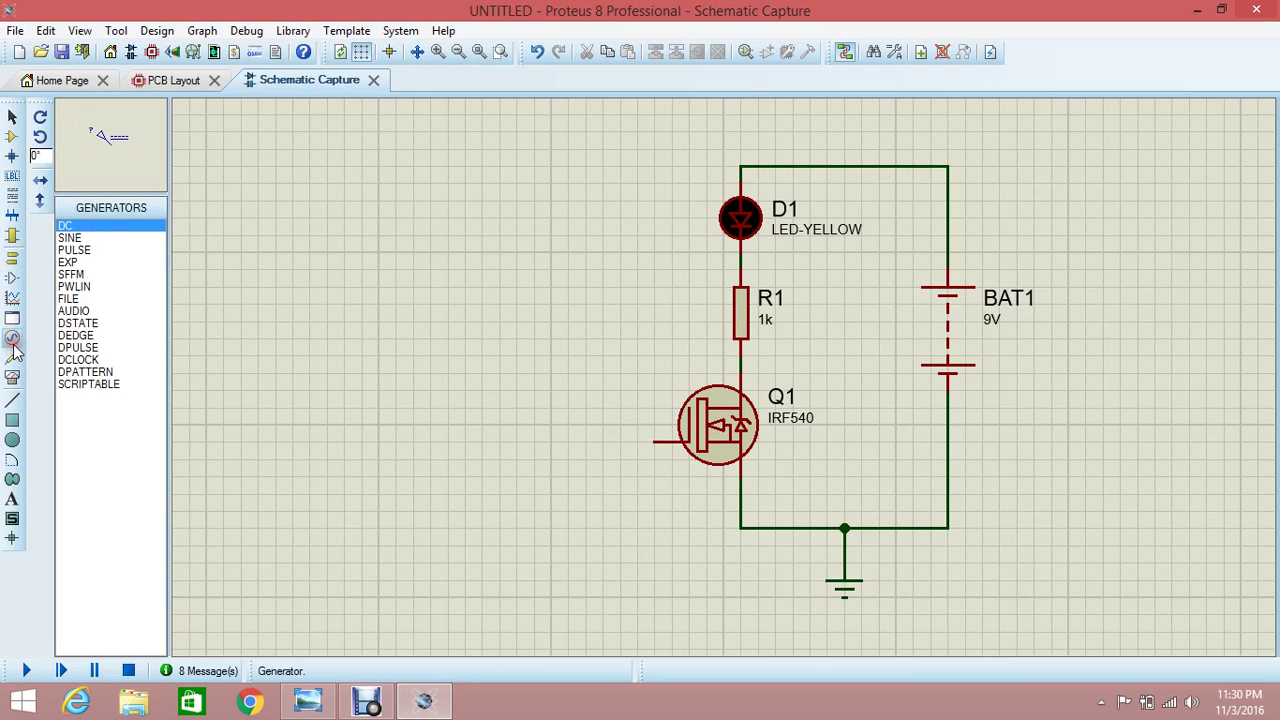
click(92, 250)
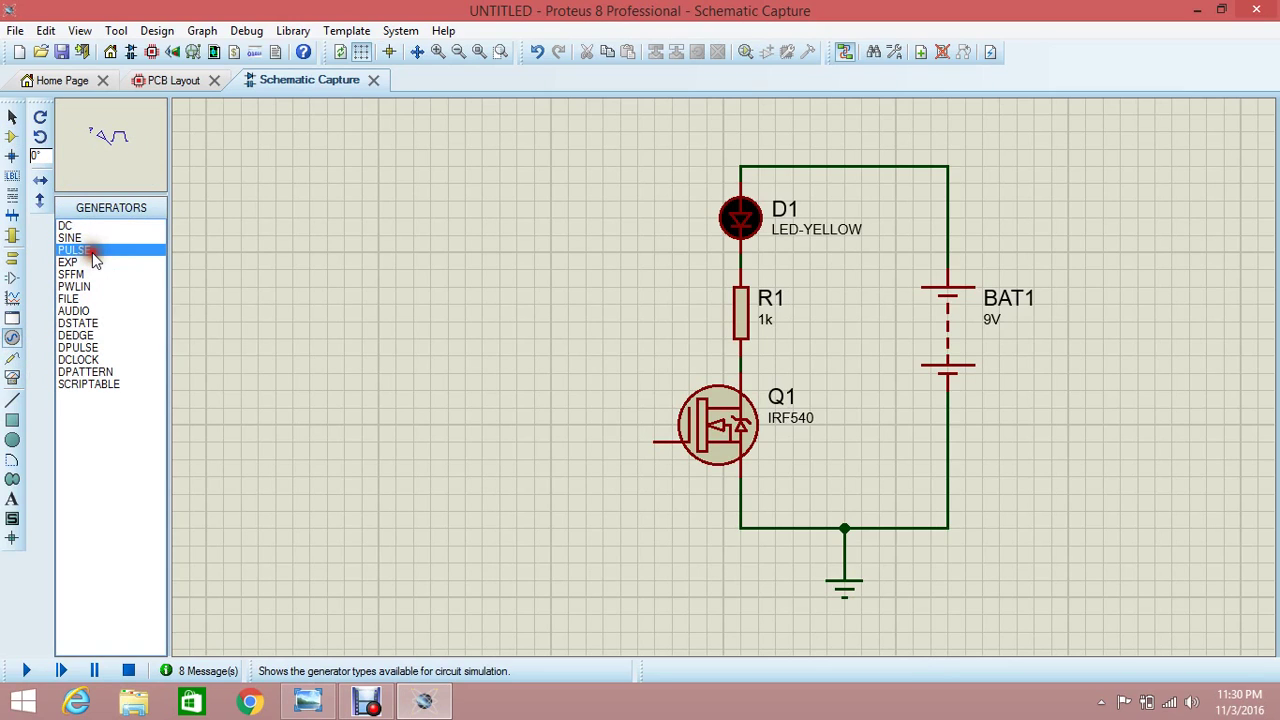
click(577, 428)
click(568, 425)
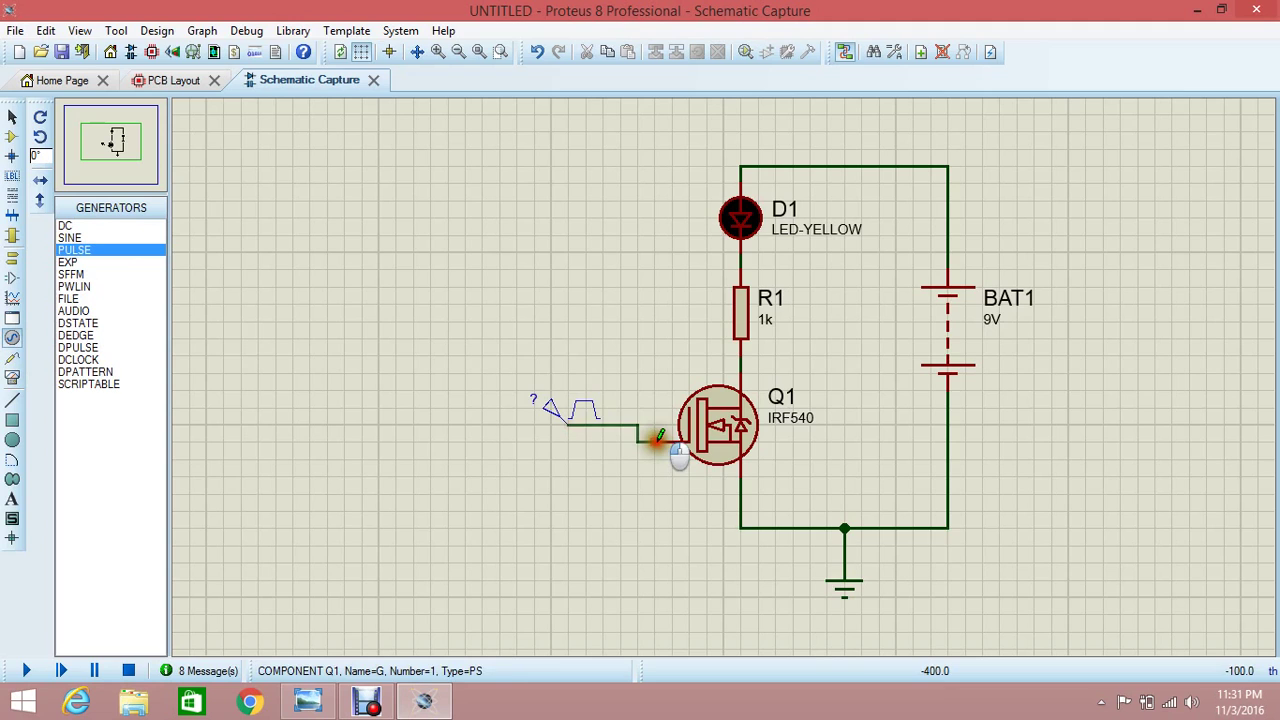
click(656, 440)
- Open the pulse generator's properties and clear the 1 V Pulsed (High) Voltage to enter 5
double_click(585, 411)
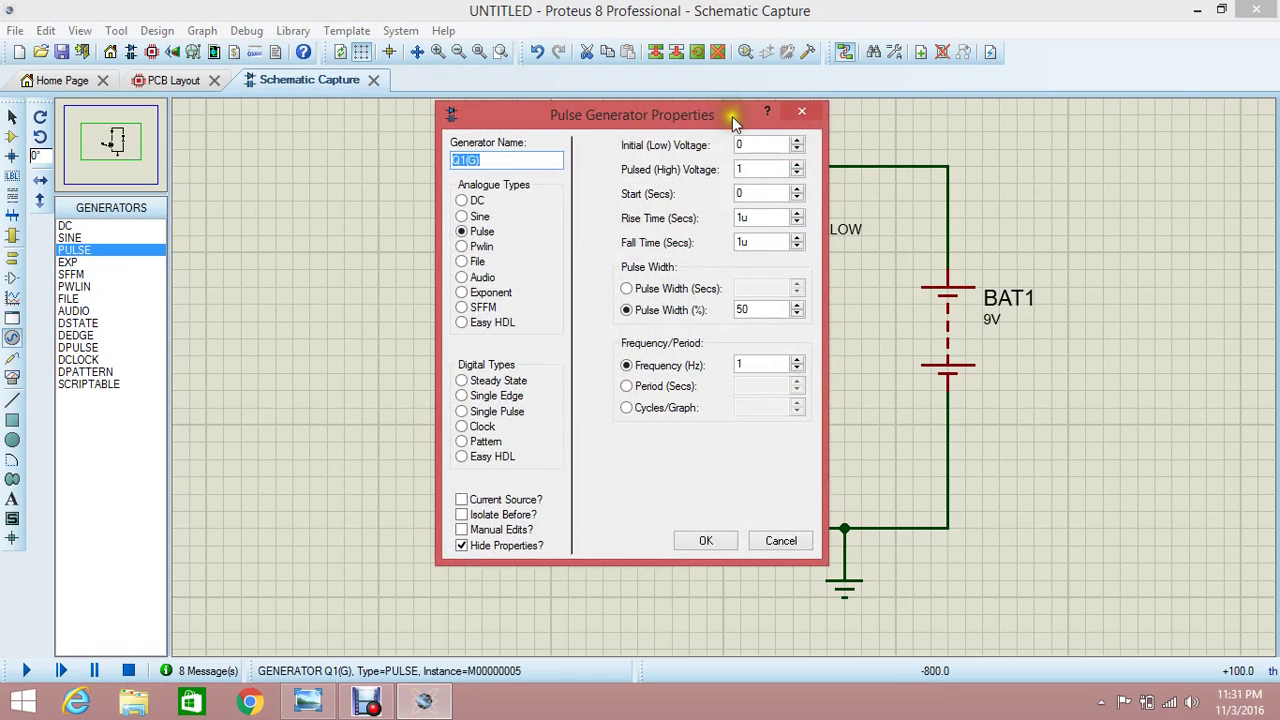
click(764, 169)
key(BackSpace)
text(5)
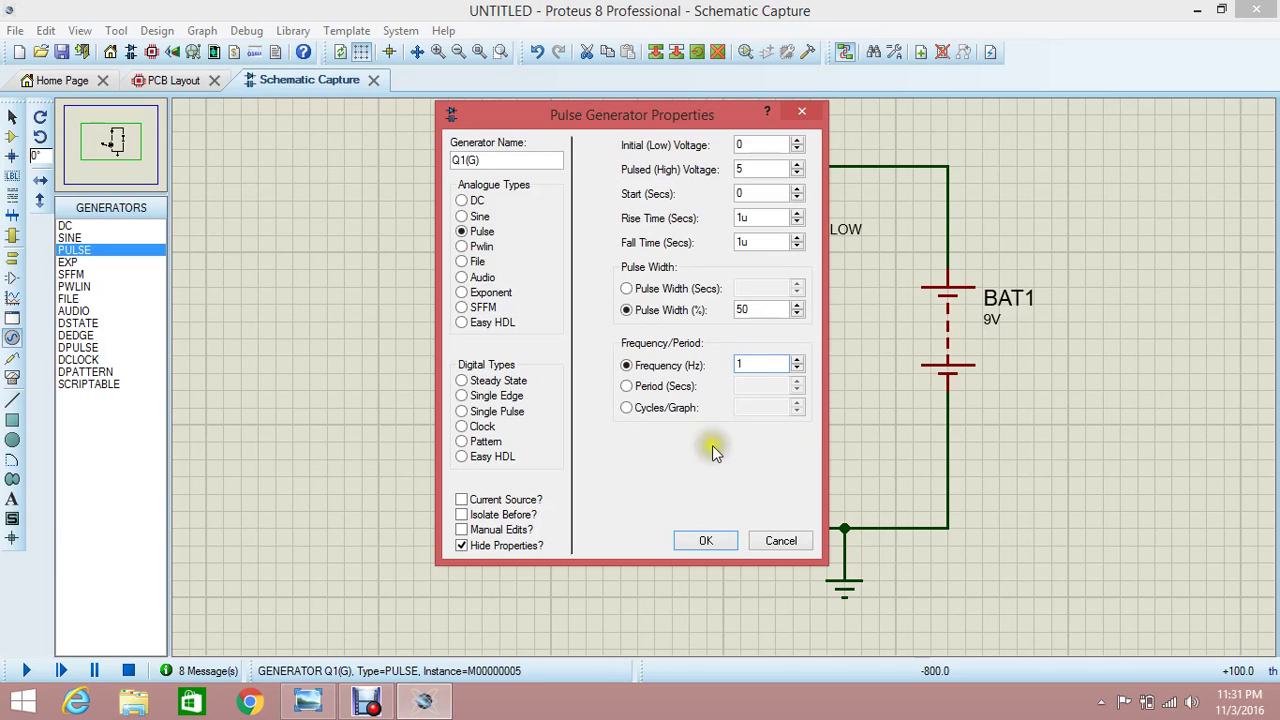
- Apply the 0–5 V, 1 Hz pulse settings and run the simulation to blink D1
click(703, 540)
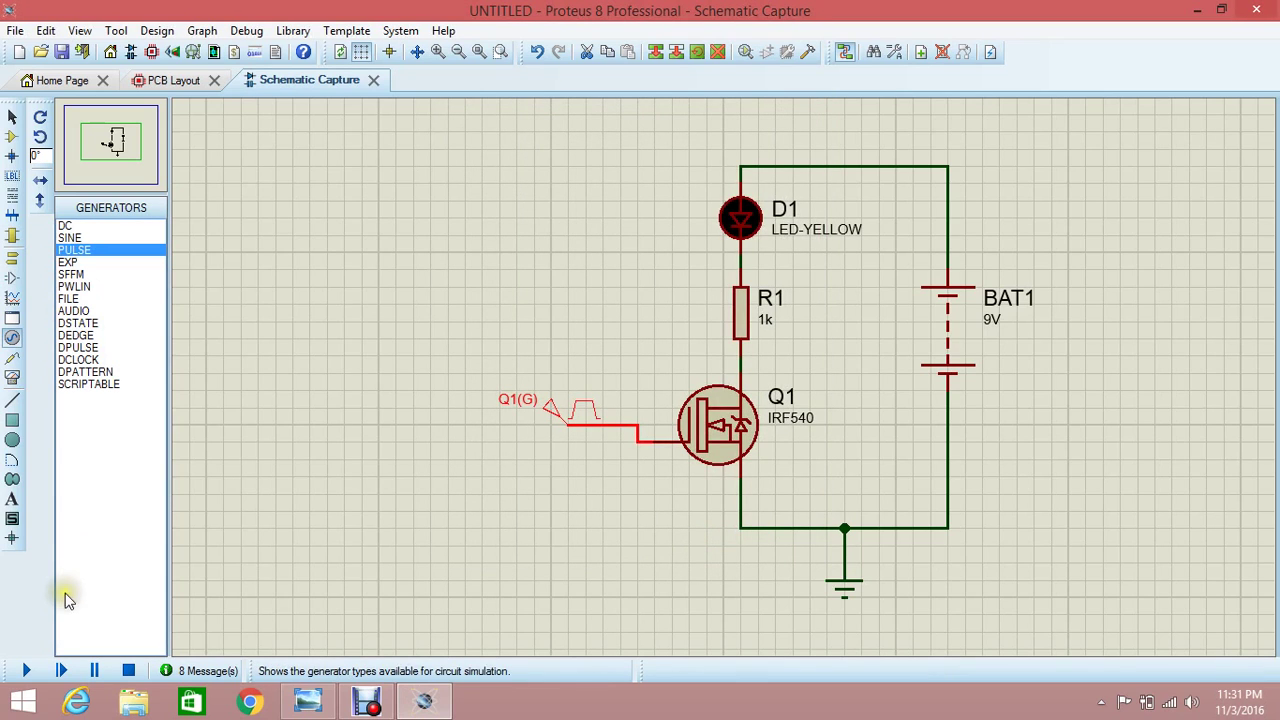
click(27, 672)
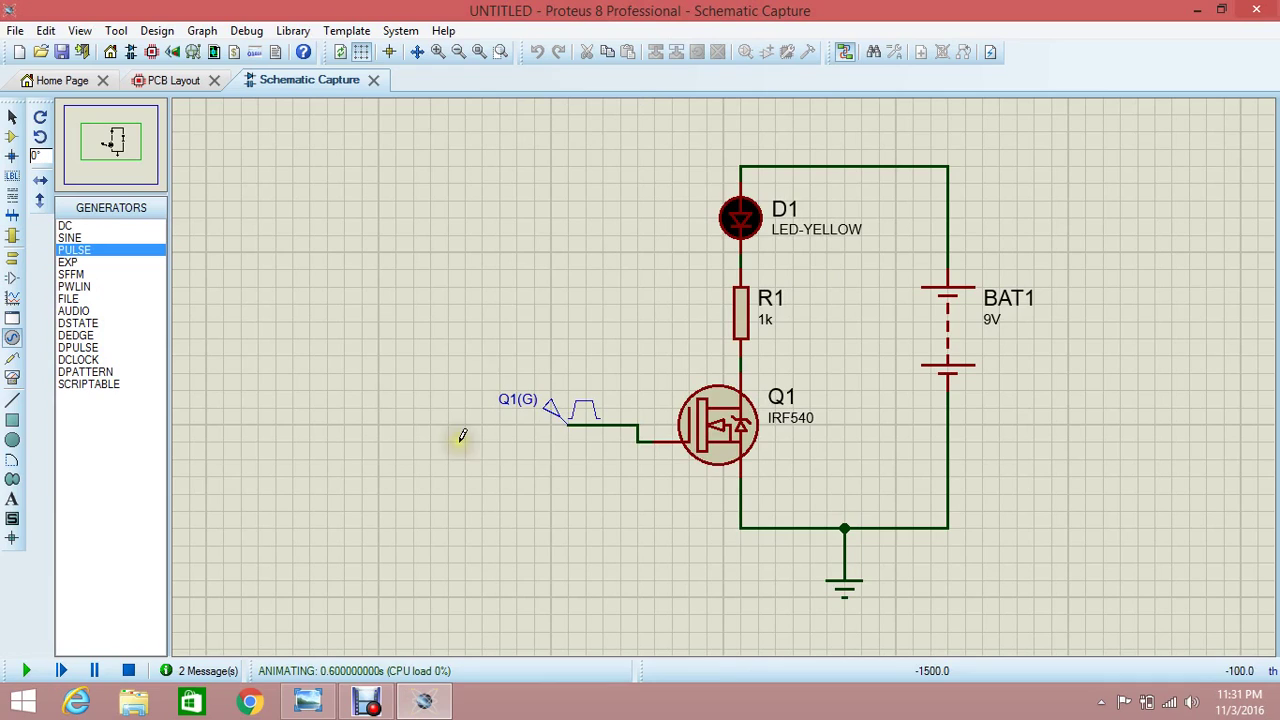